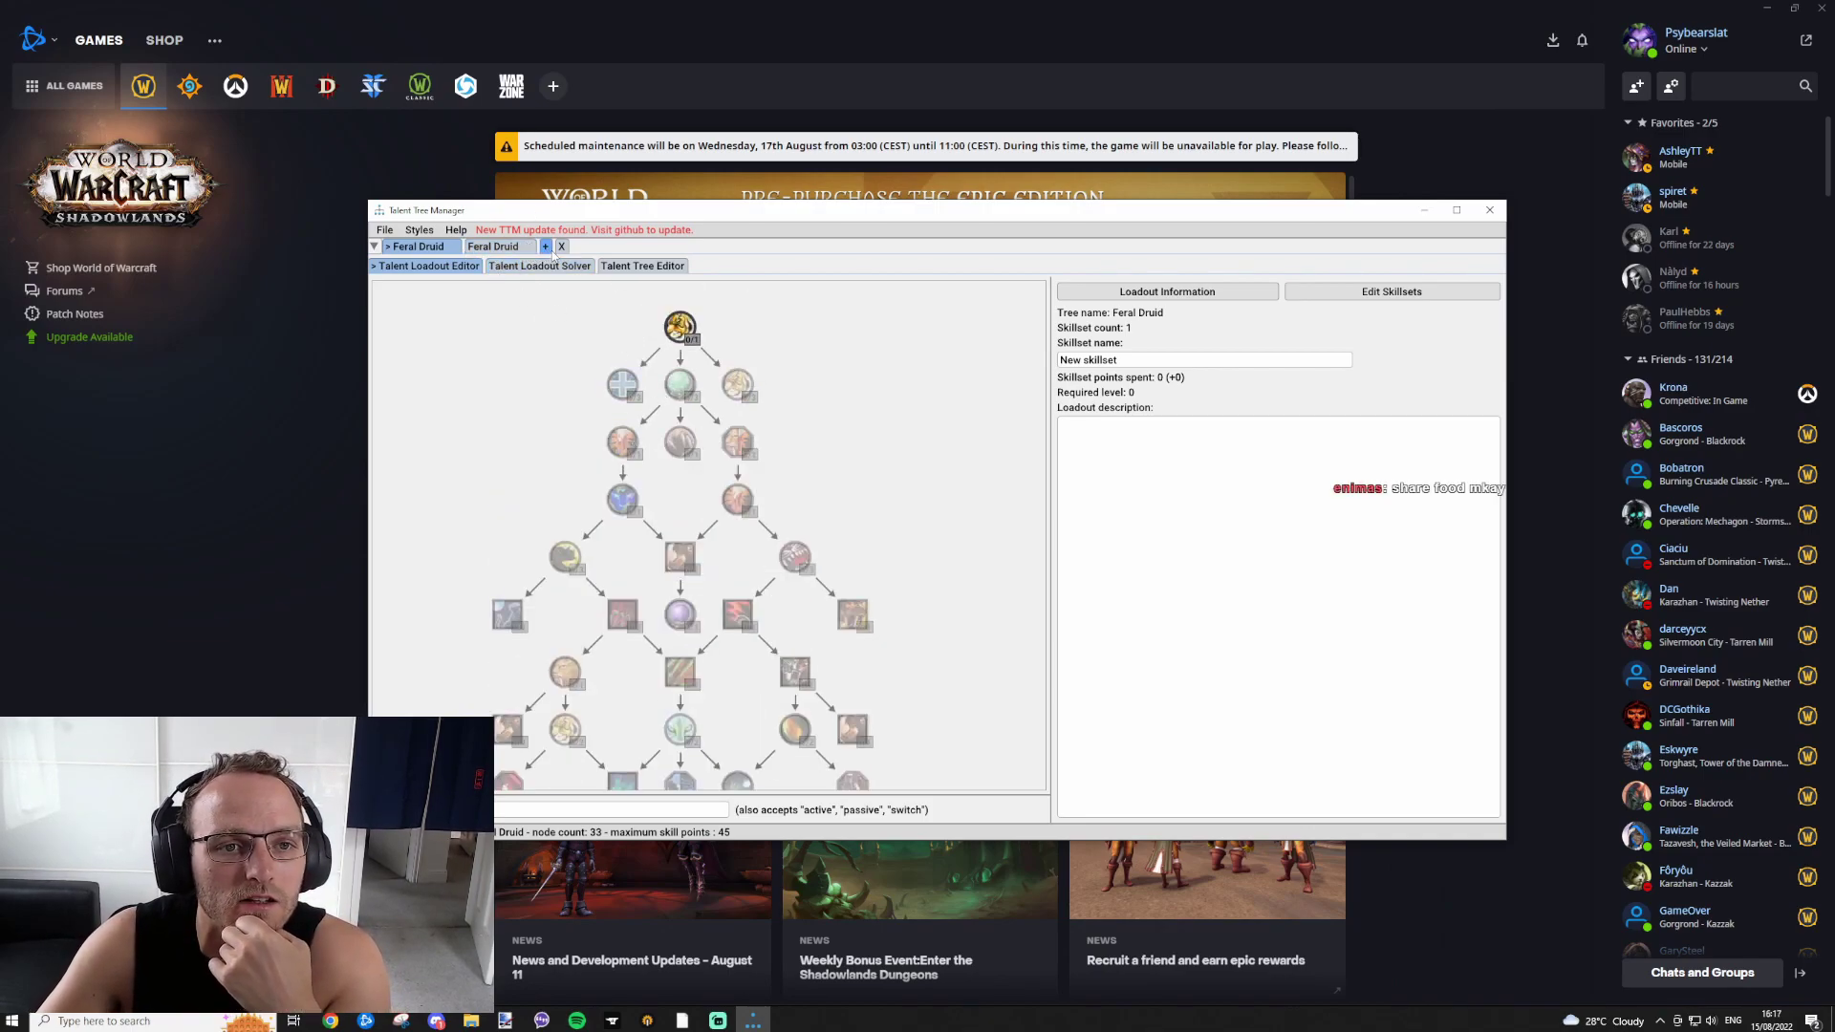
Step: Move the Talent Tree Manager window up and left, then scroll through the Feral Druid tree
scroll(774, 647, "down", 2)
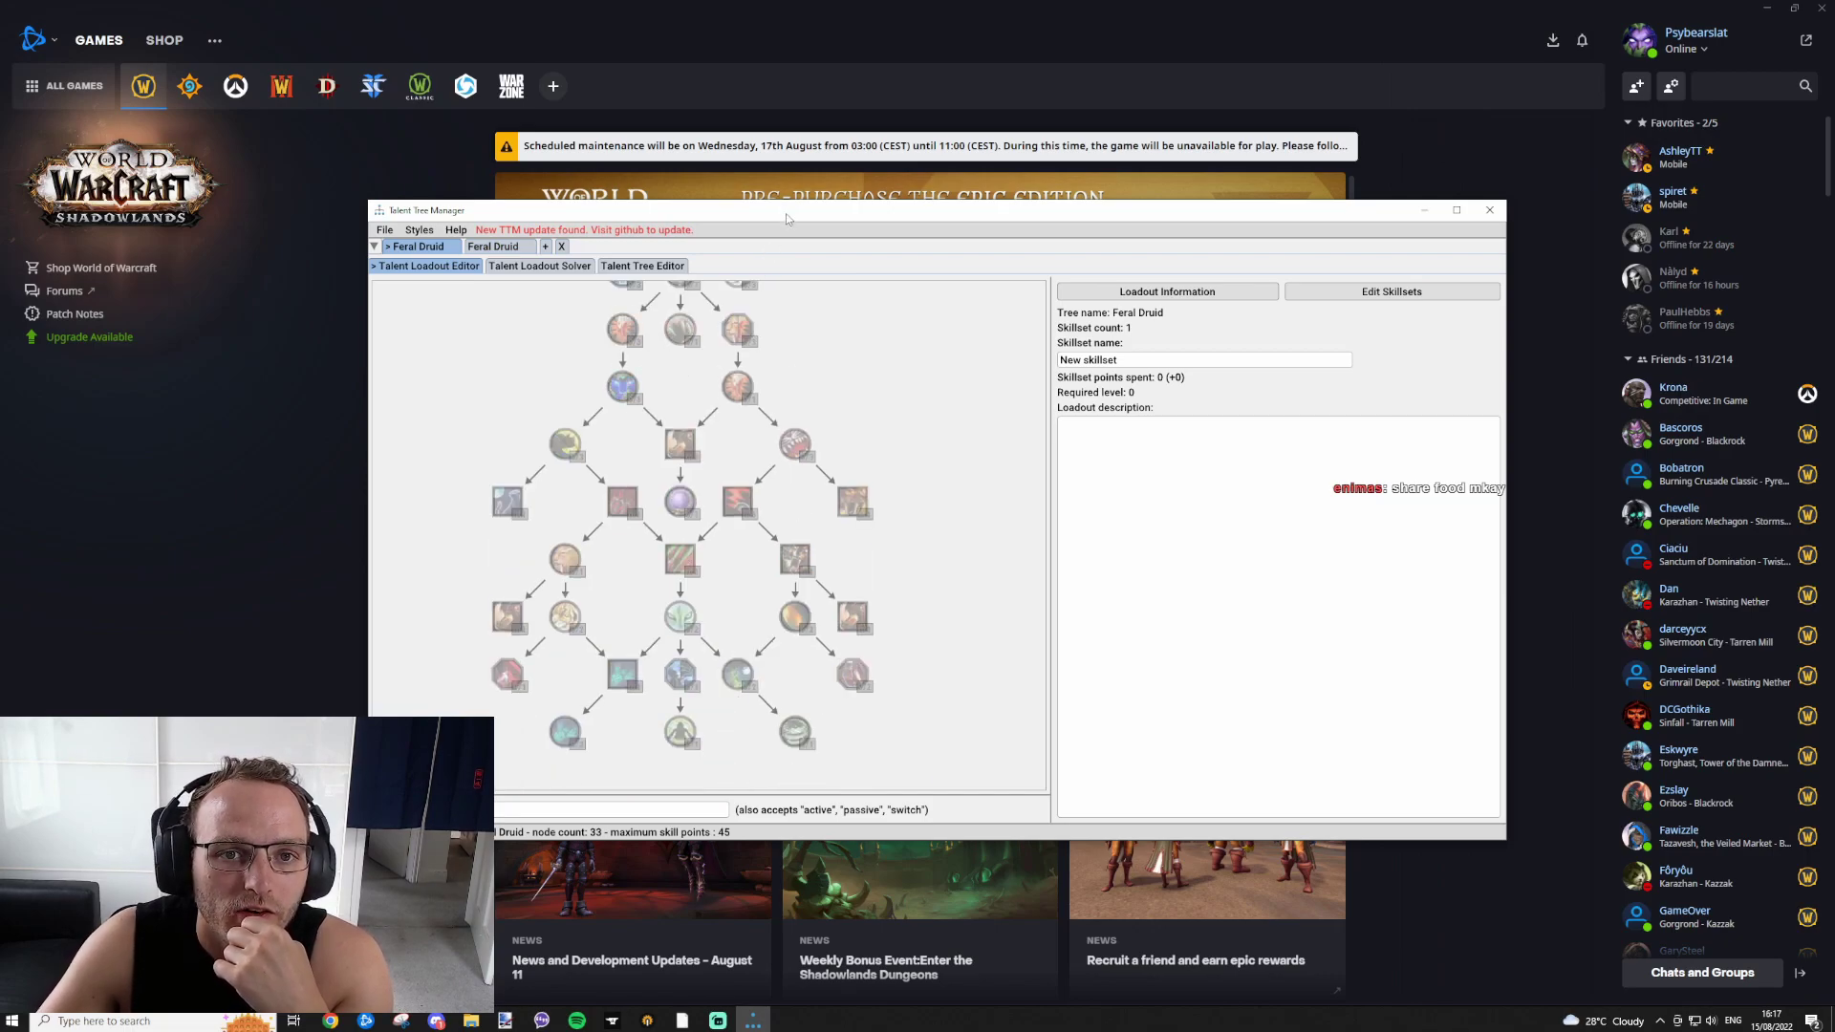
left_click_drag(787, 218, 766, 126)
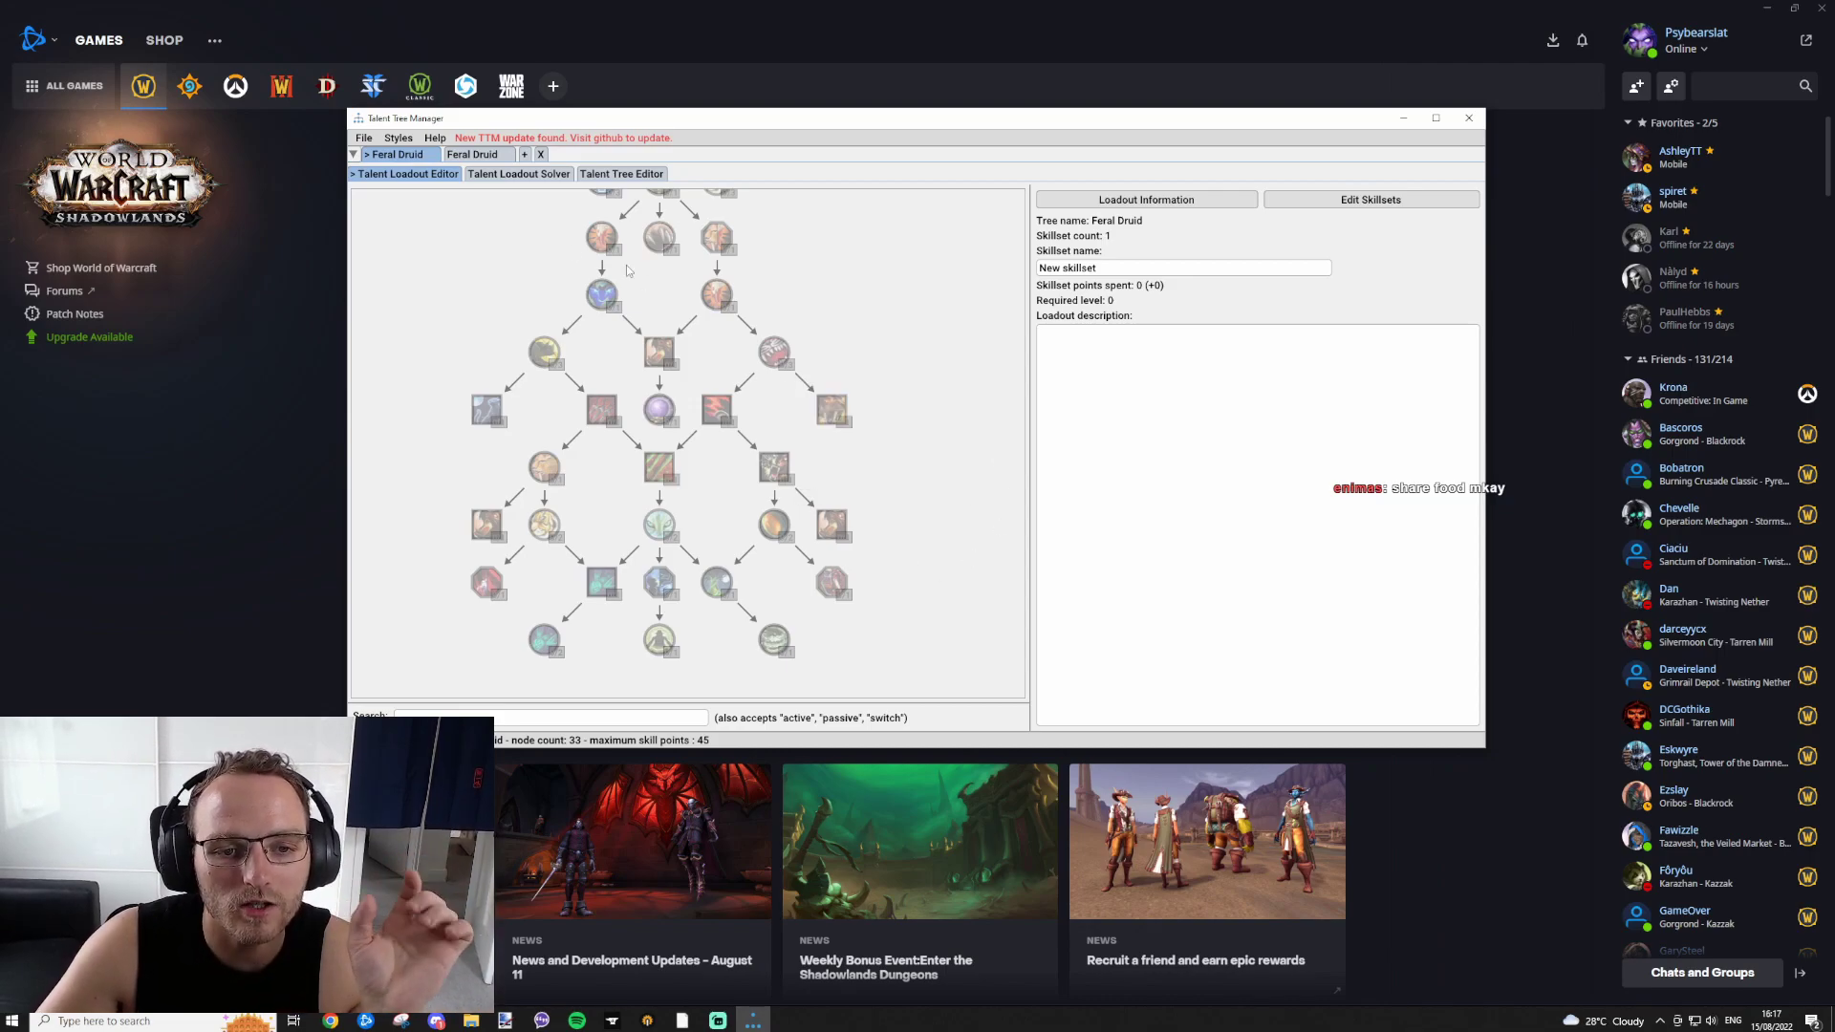
scroll(731, 488, "up", 2)
scroll(868, 529, "down", 3)
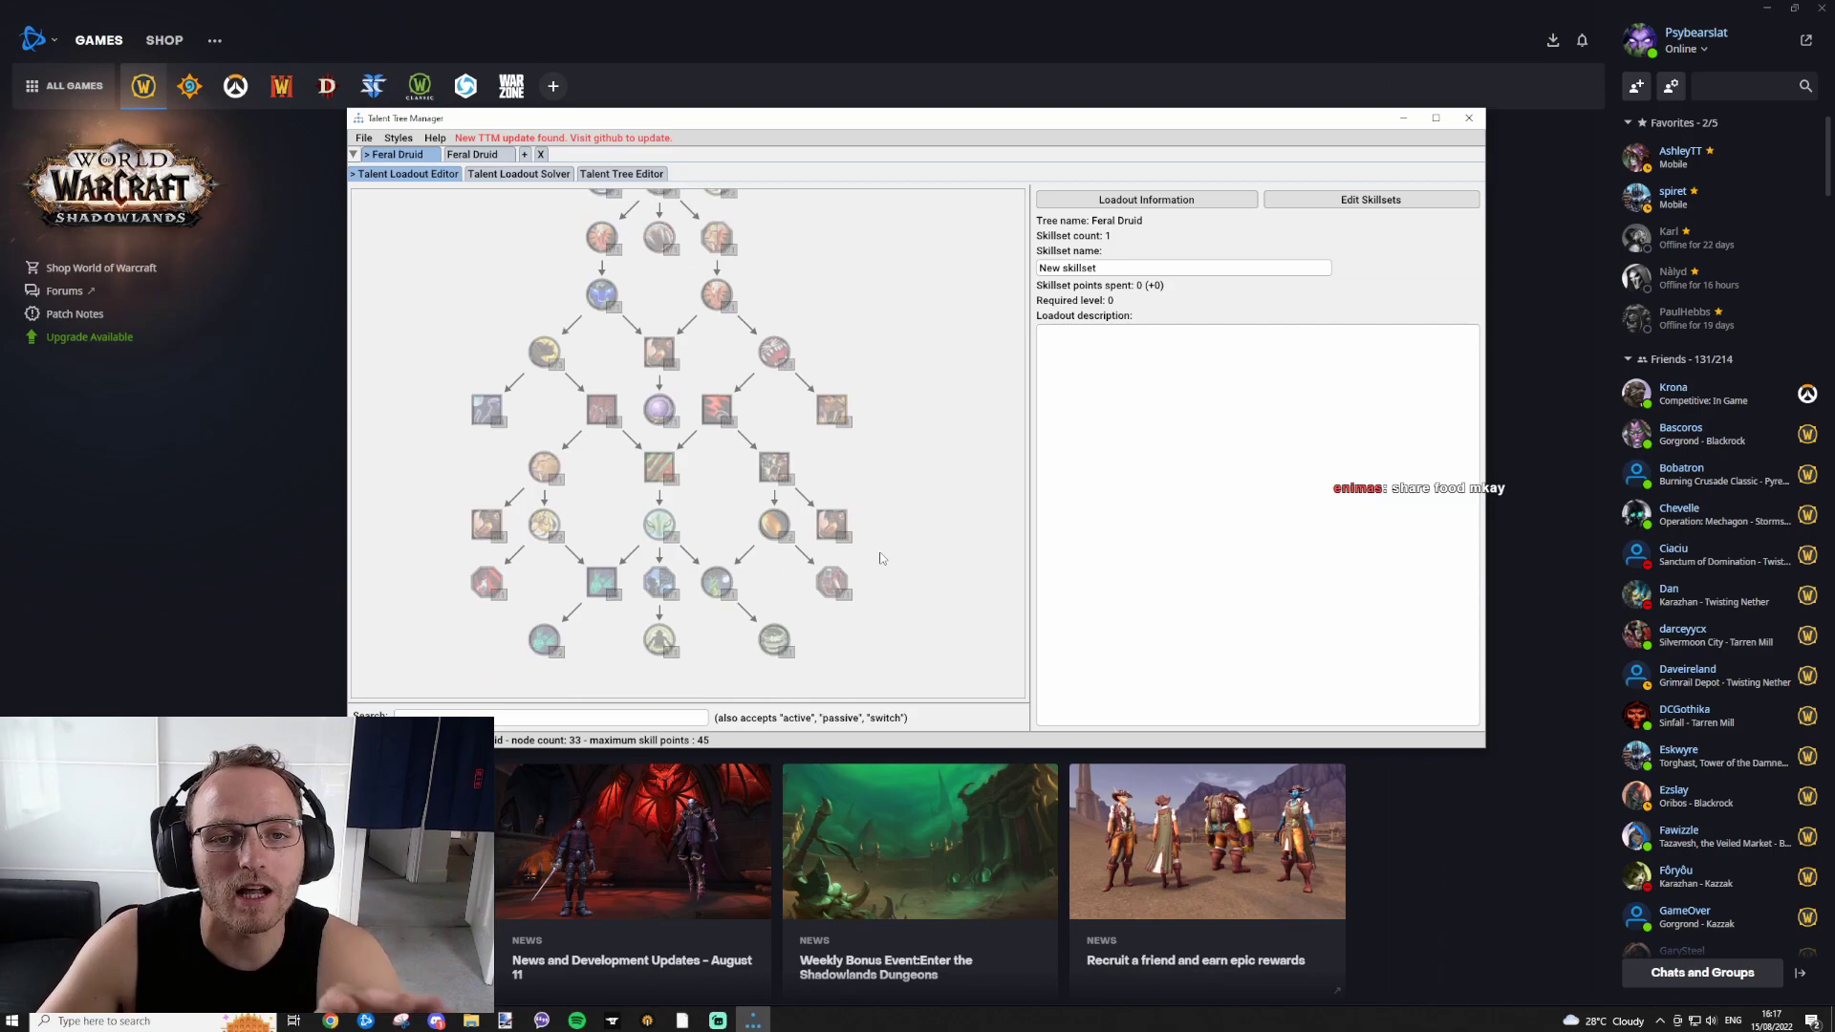
scroll(882, 557, "up", 3)
scroll(879, 557, "down", 1)
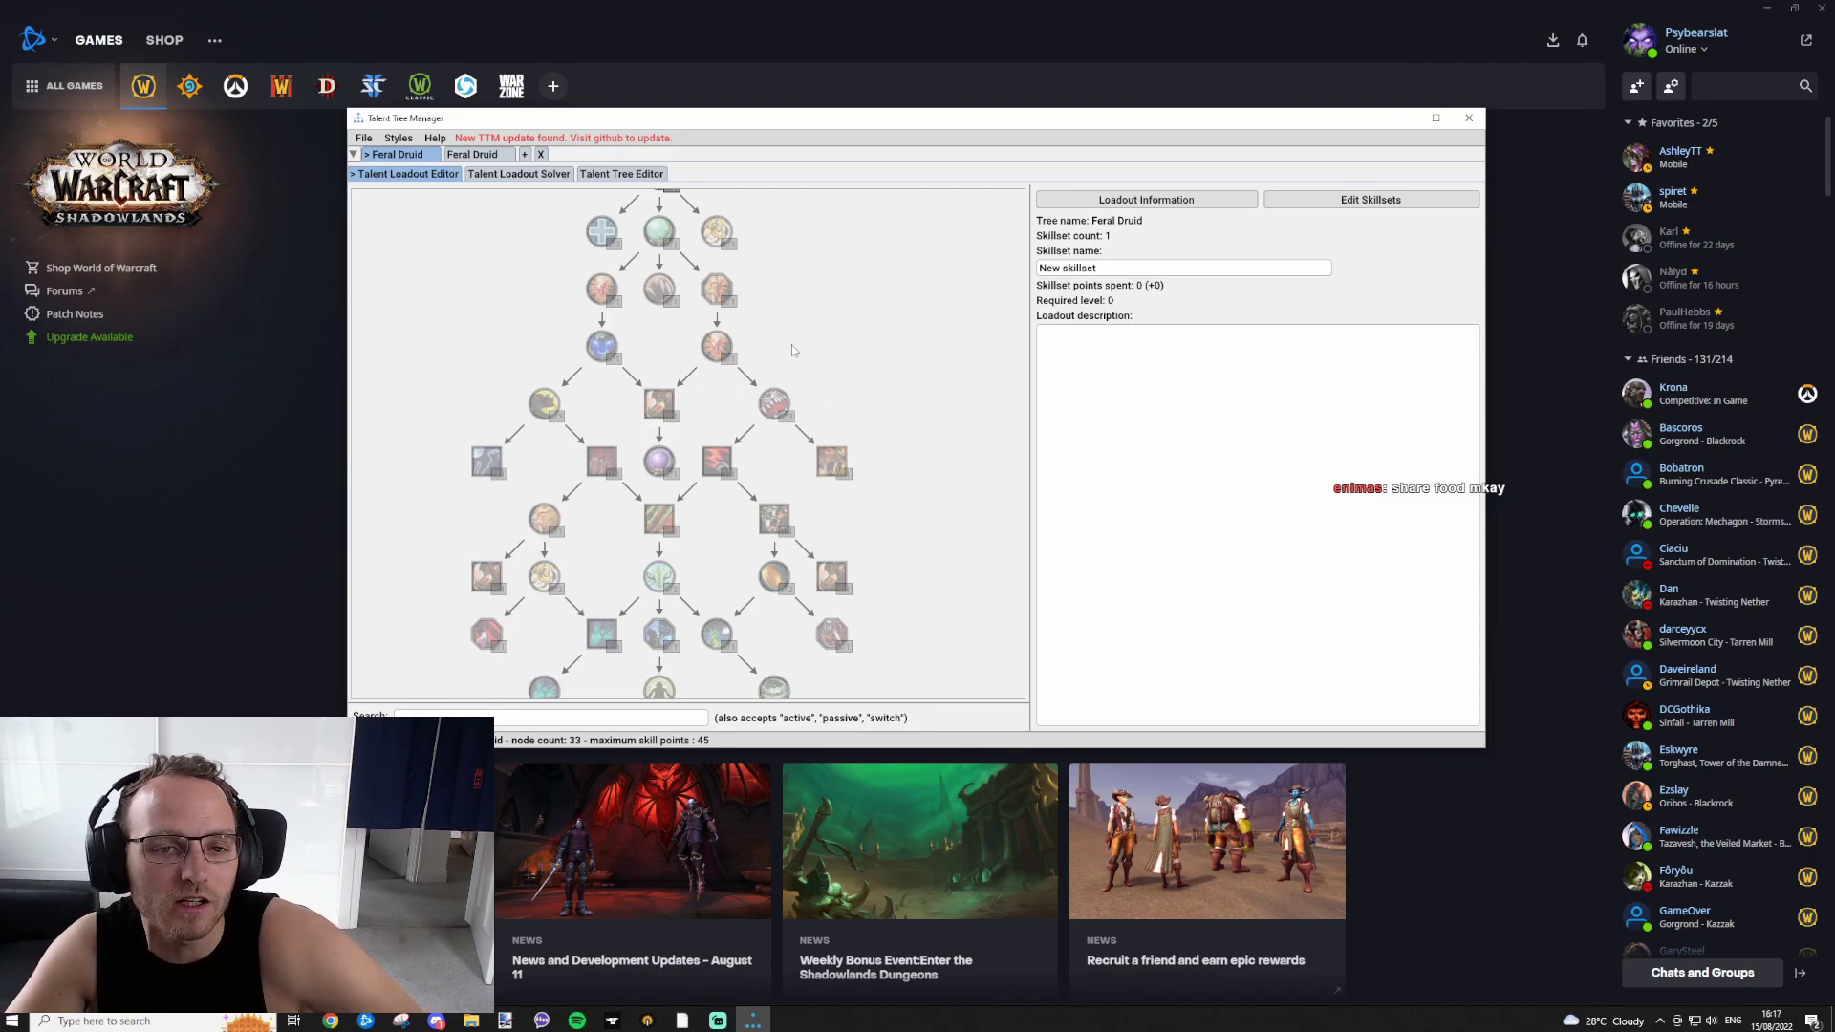
scroll(765, 459, "up", 1)
scroll(800, 611, "down", 2)
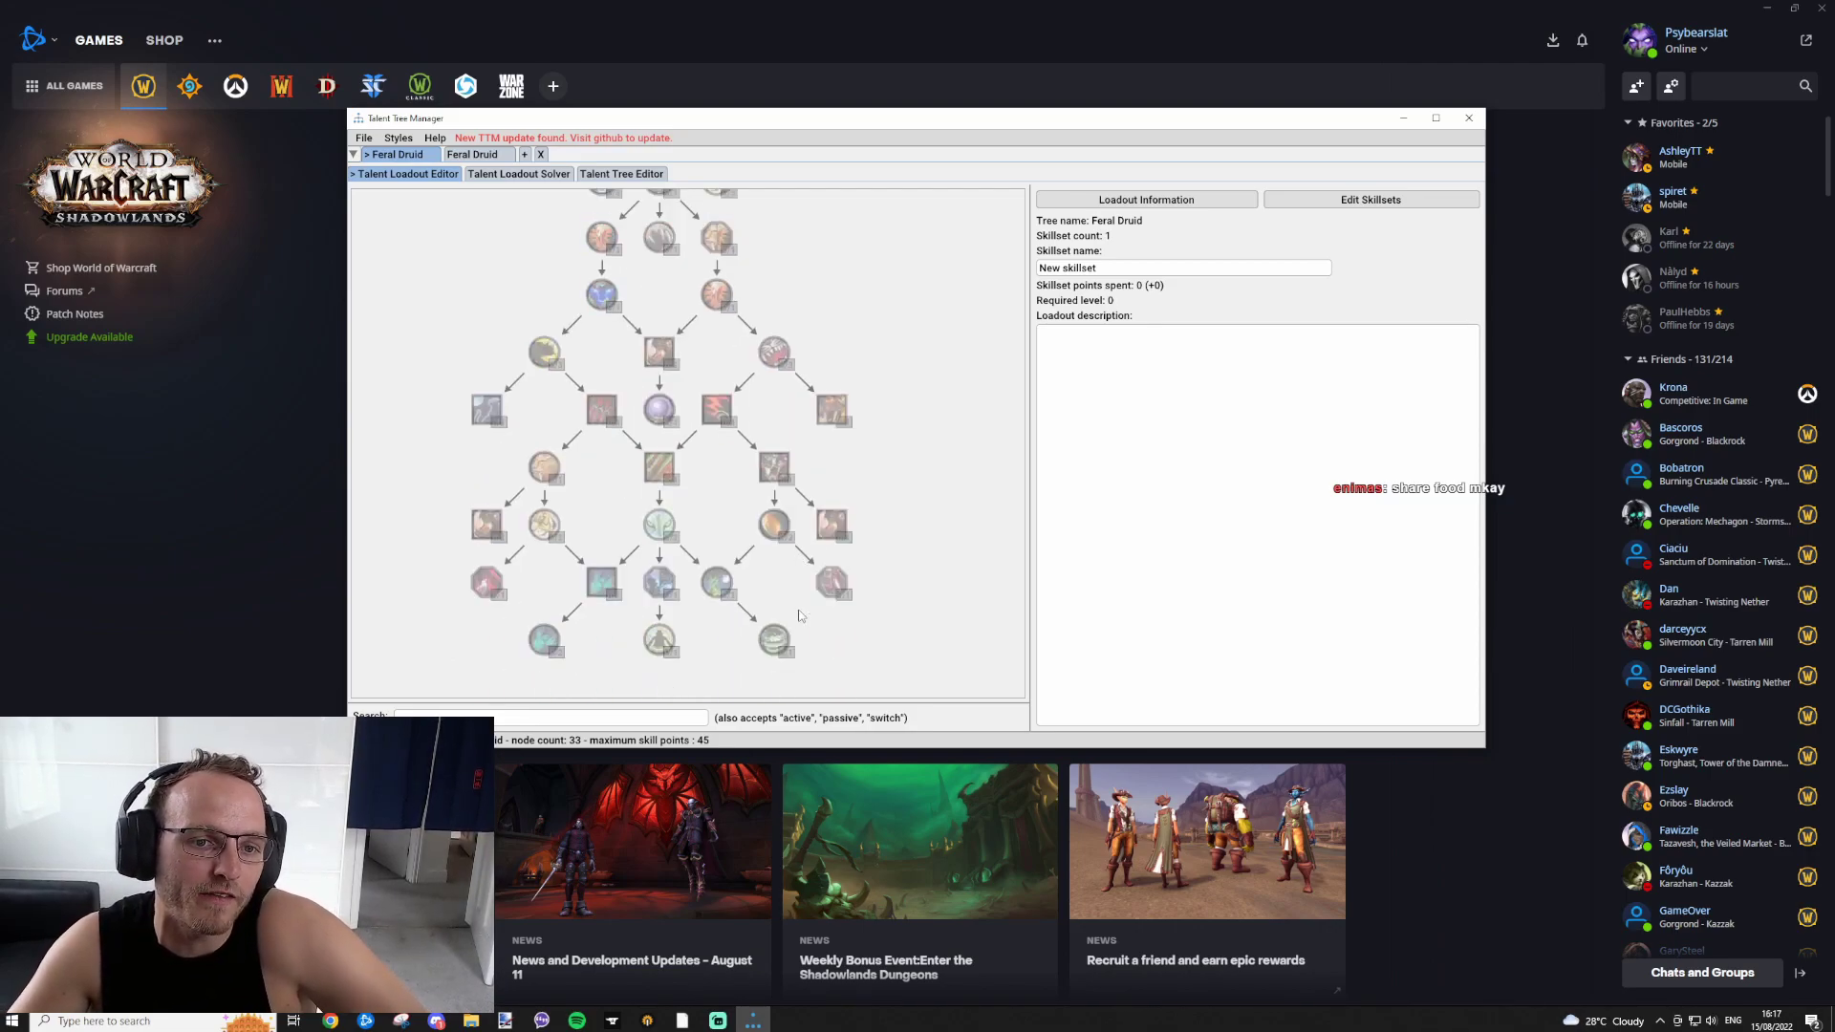
scroll(800, 614, "up", 2)
scroll(790, 596, "down", 2)
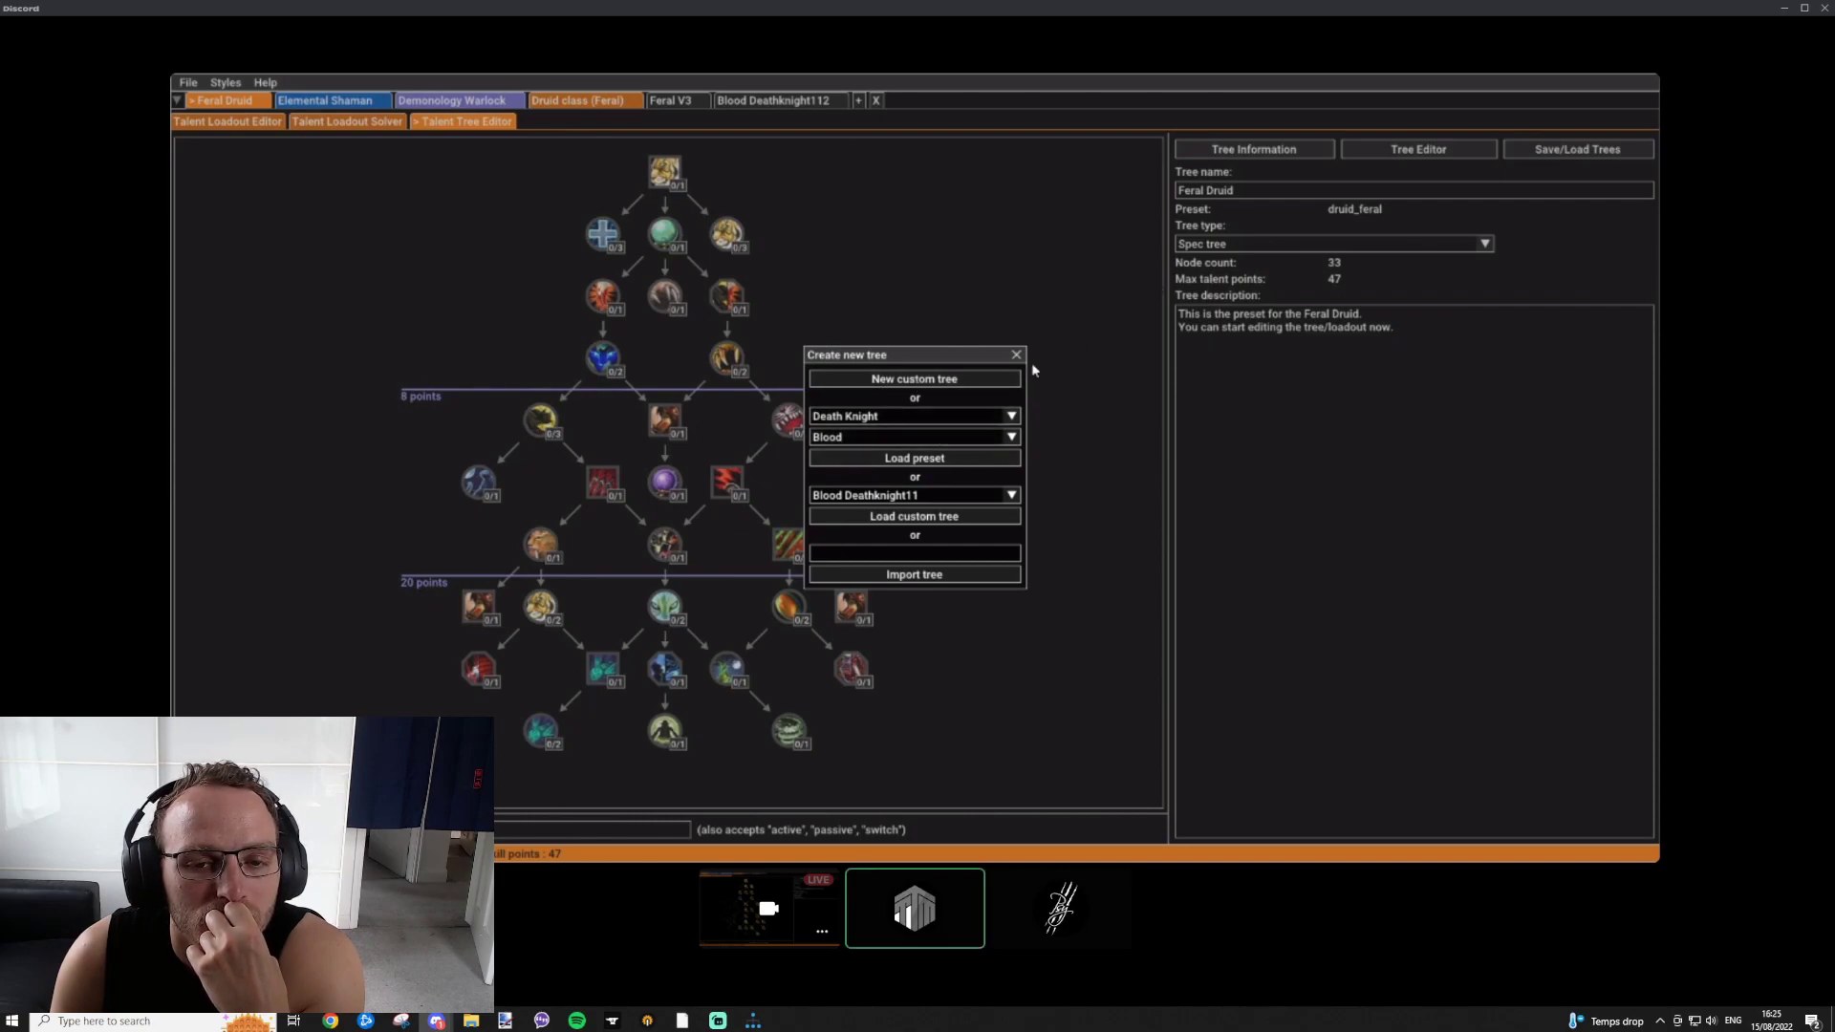
Step: Pick Death Knight as the new tree's class and list its Blood, Frost and Unholy specs
left_click(889, 414)
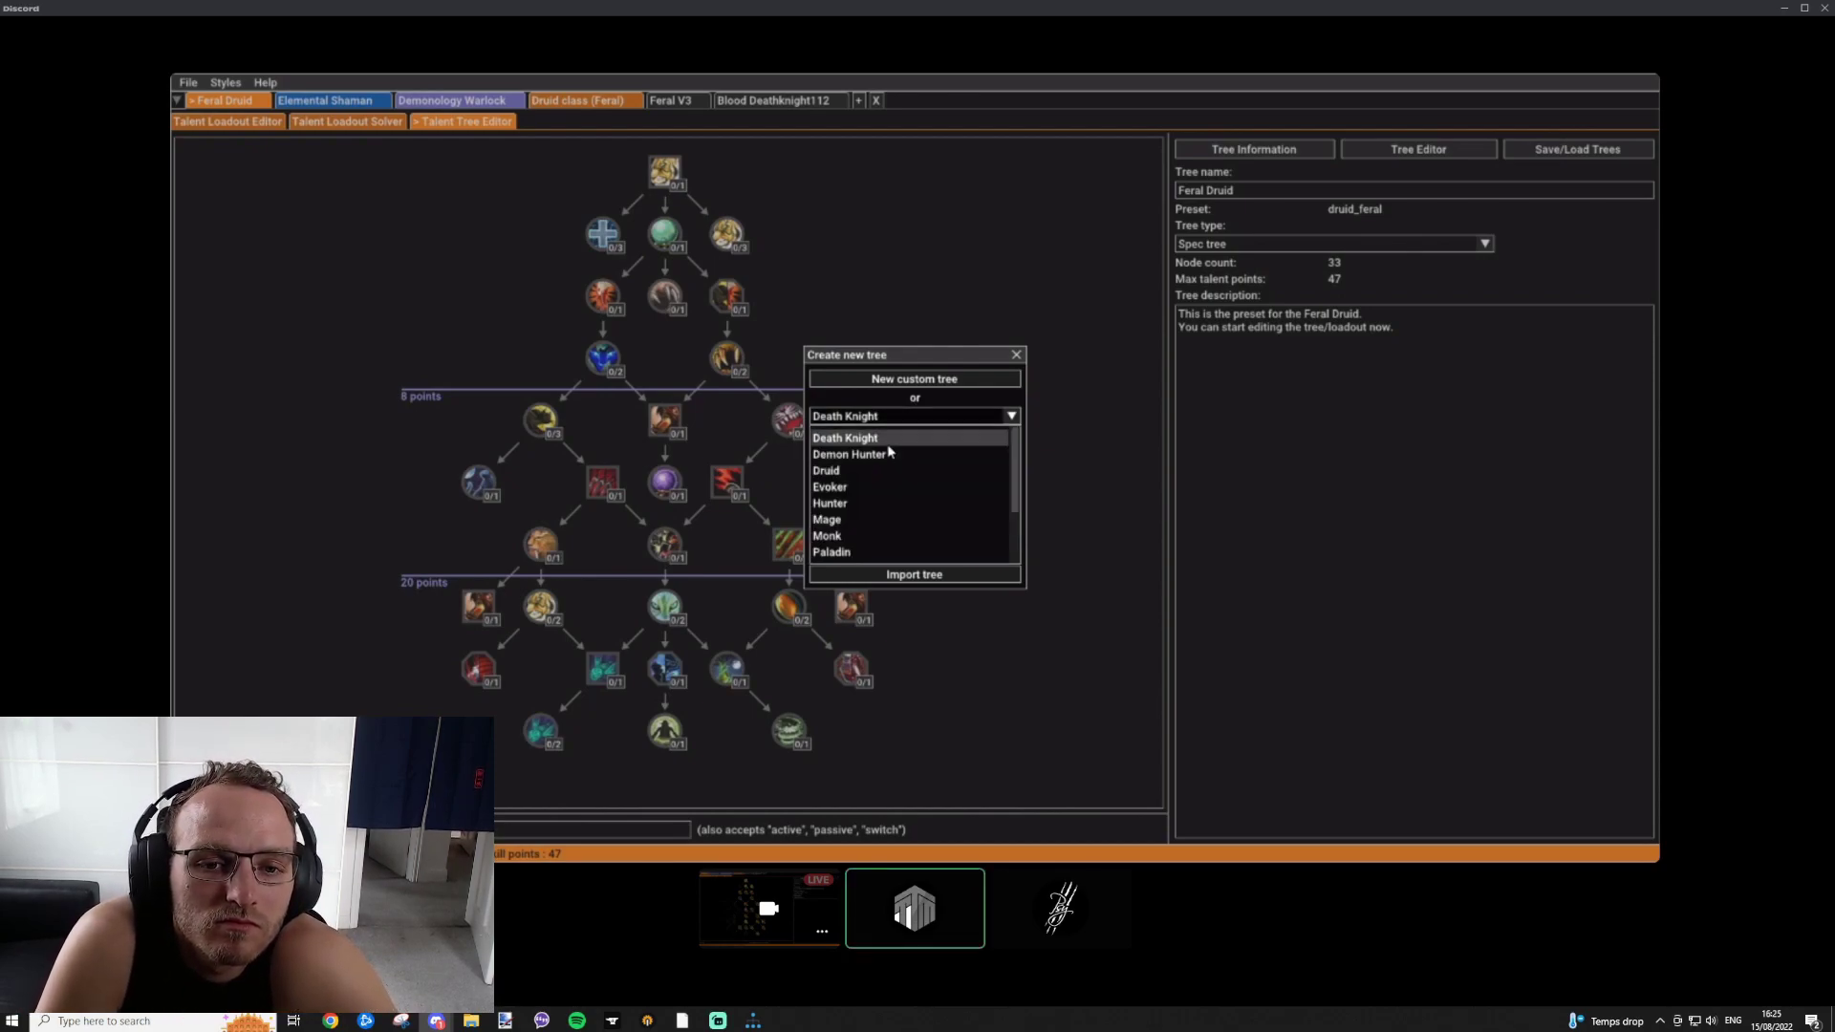
scroll(872, 522, "down", 3)
scroll(870, 478, "up", 3)
left_click(881, 437)
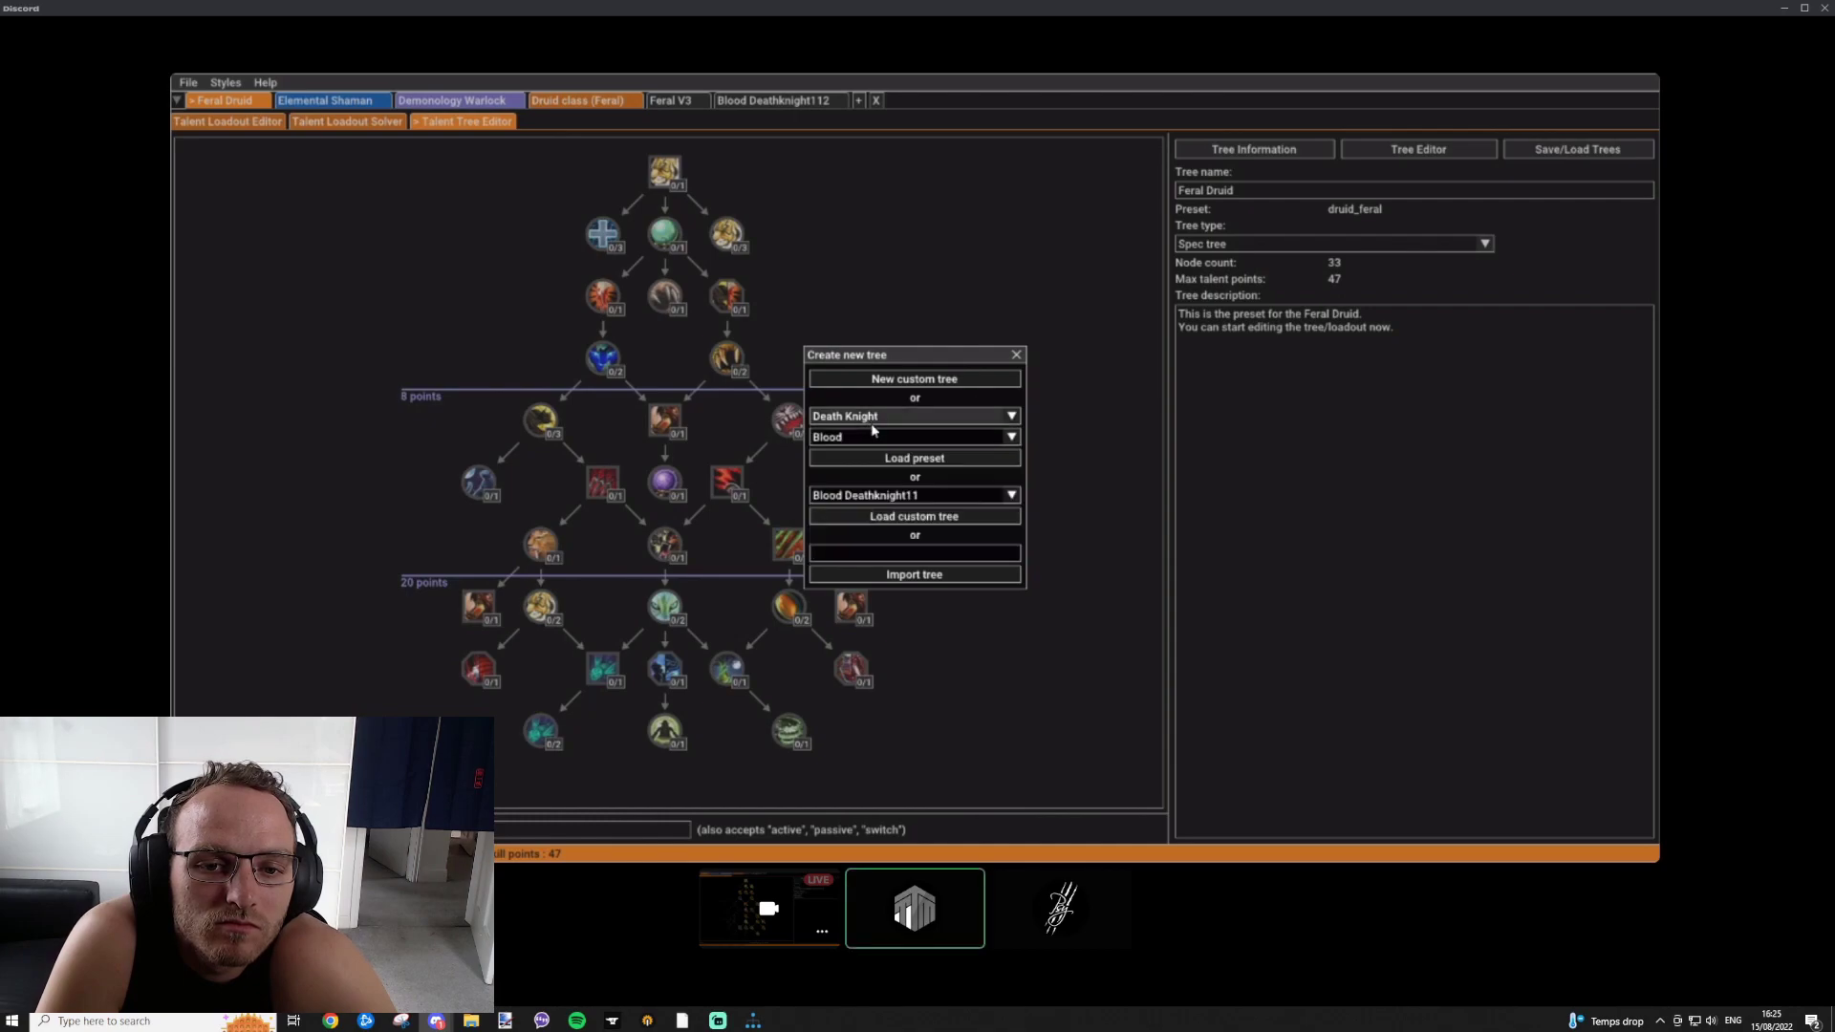
left_click(882, 438)
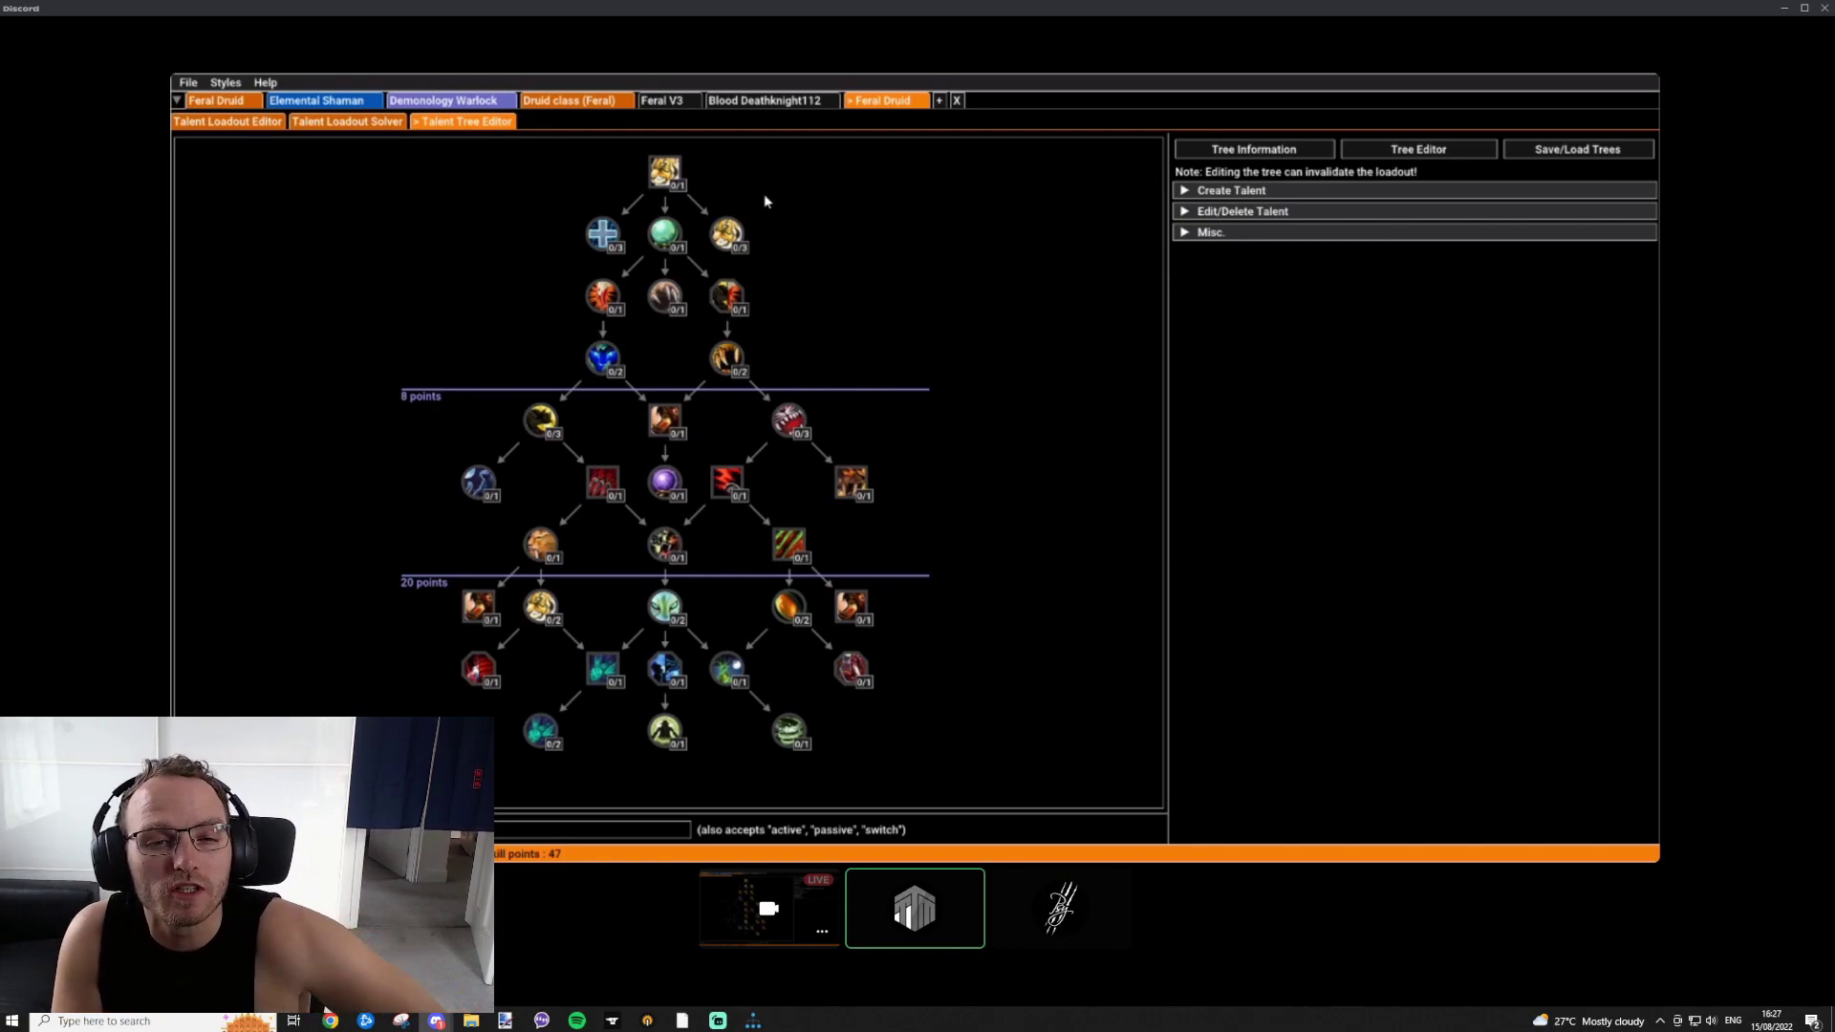
Step: Open Tiger's Fury's talent settings and the new-talent form
mouse_move(670, 178)
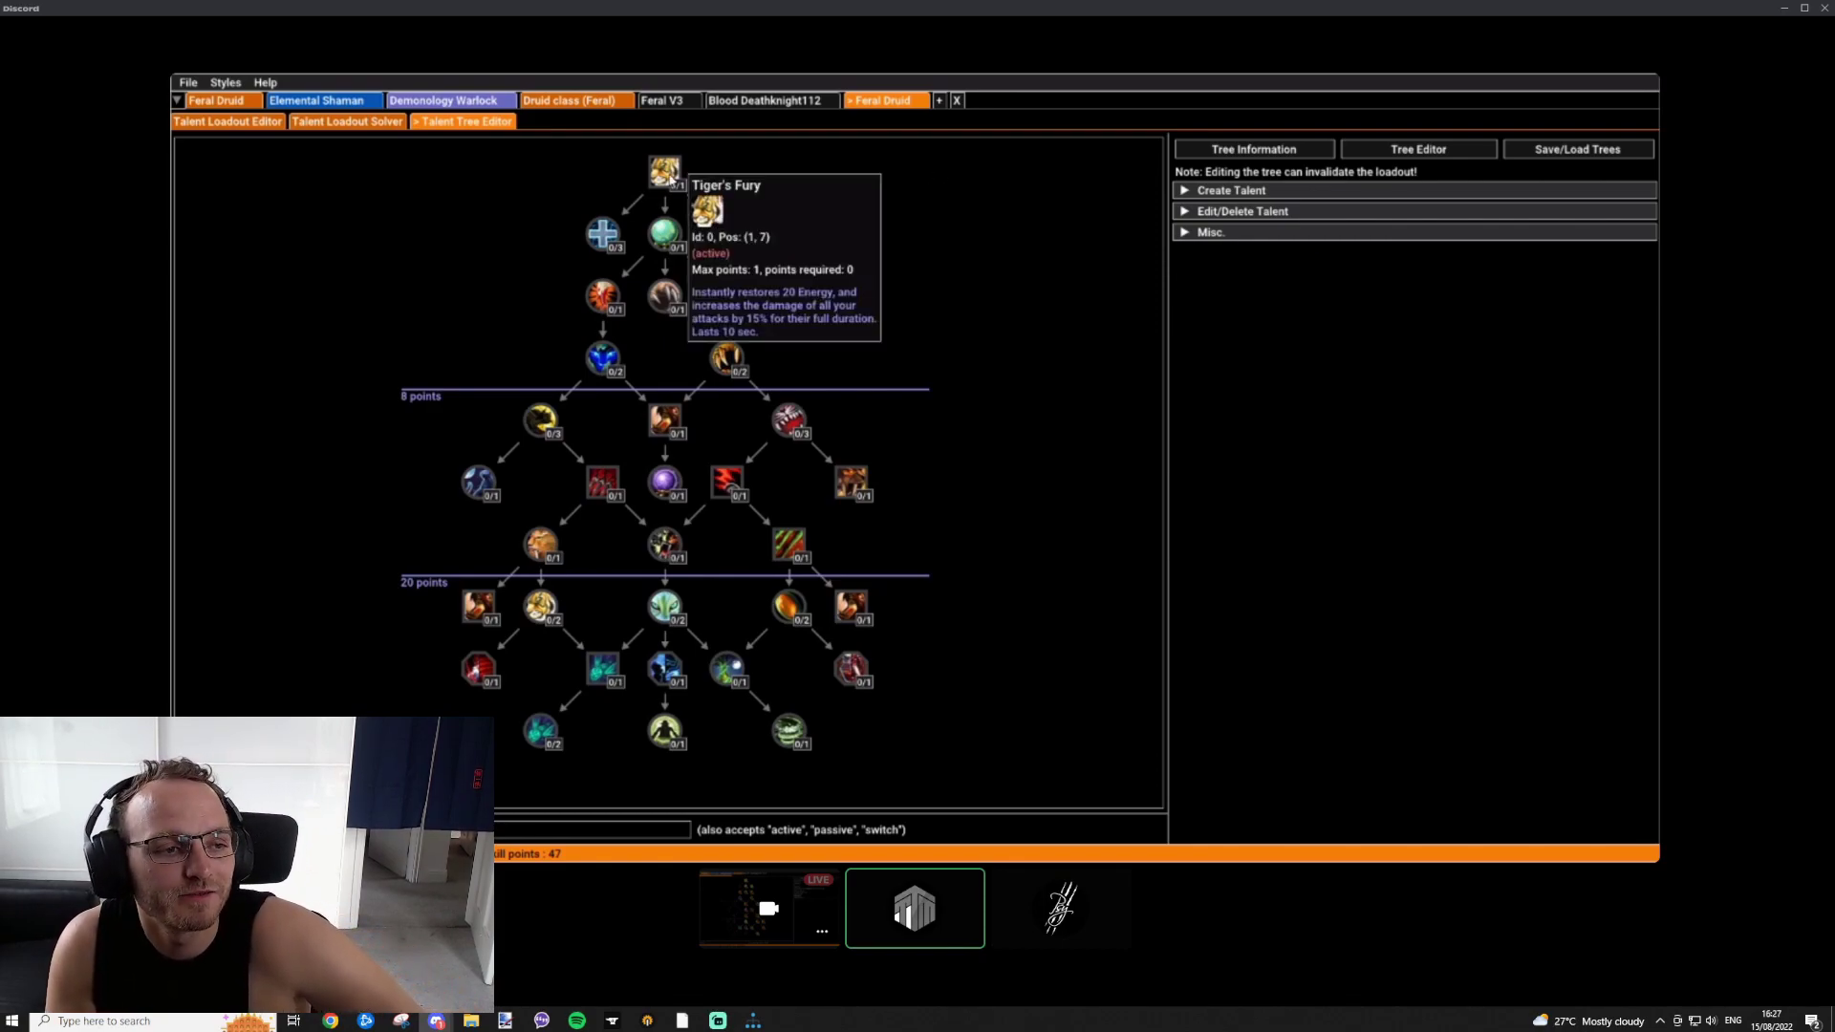
left_click(665, 172)
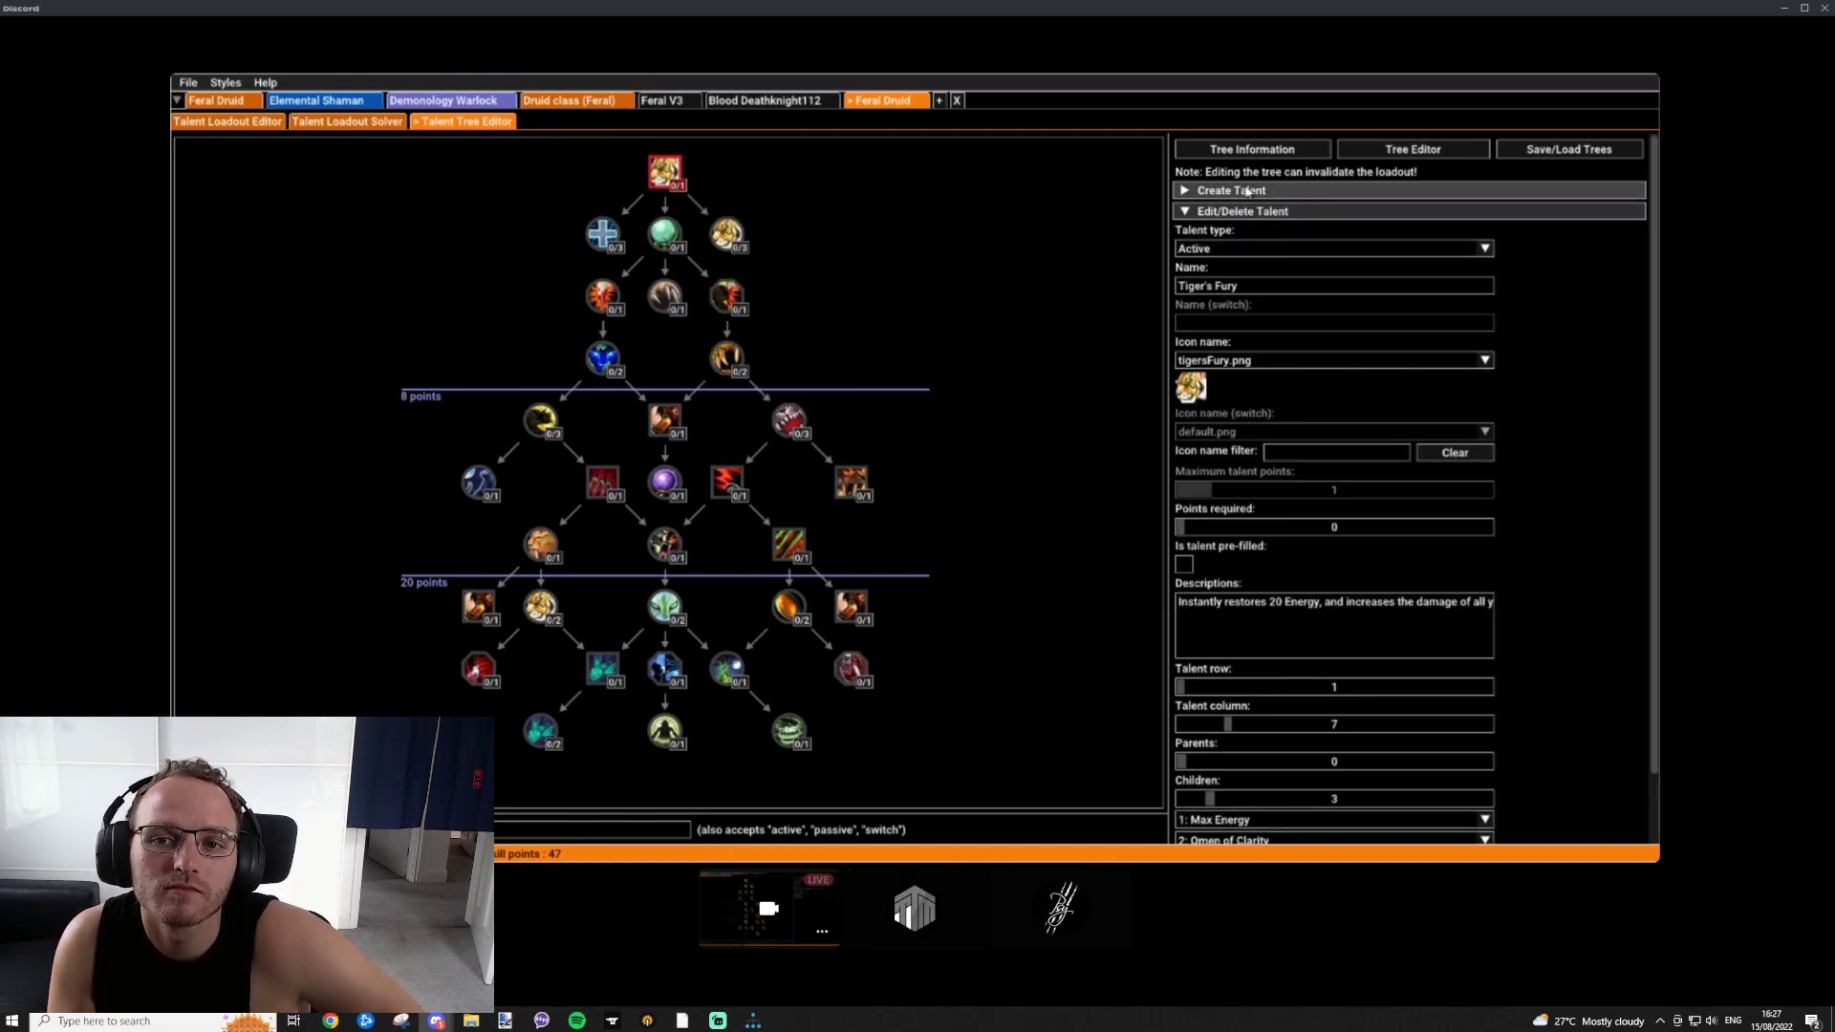
left_click(1272, 190)
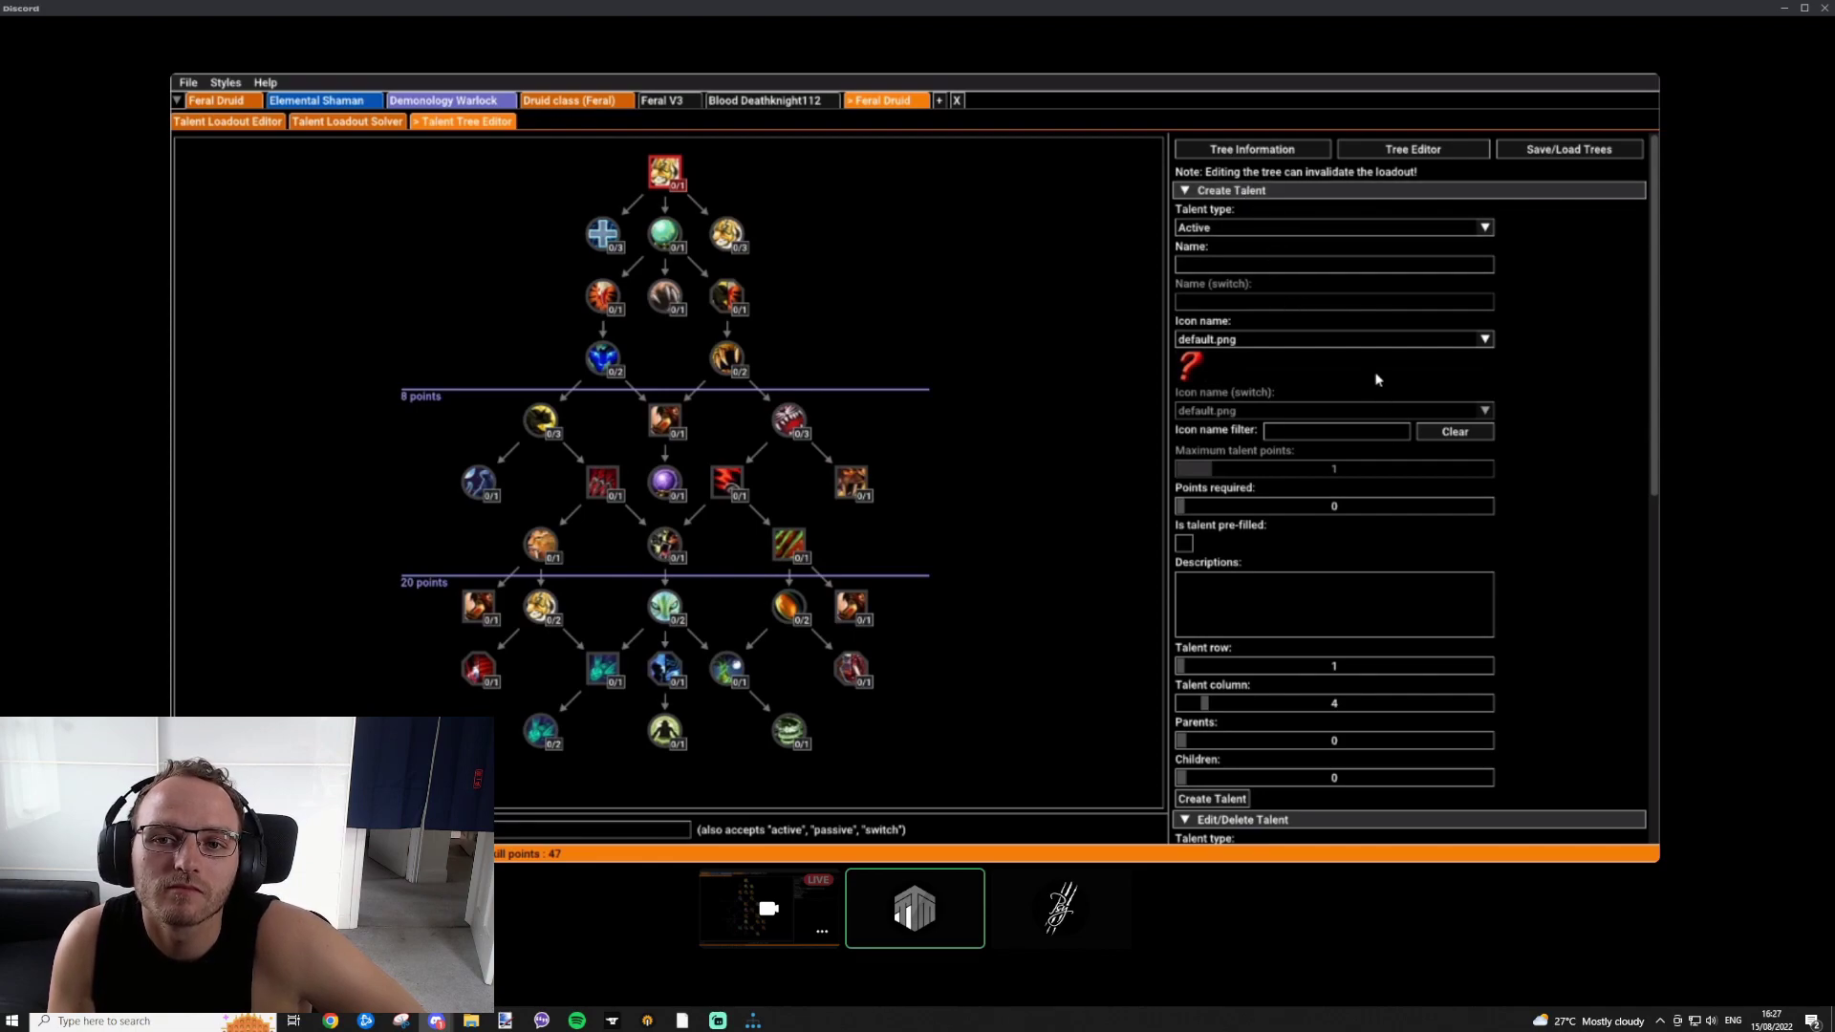
Step: Collapse the new-talent section and review Tiger's Fury's Edit/Delete Talent fields
scroll(1376, 379, "down", 1)
scroll(1390, 370, "up", 1)
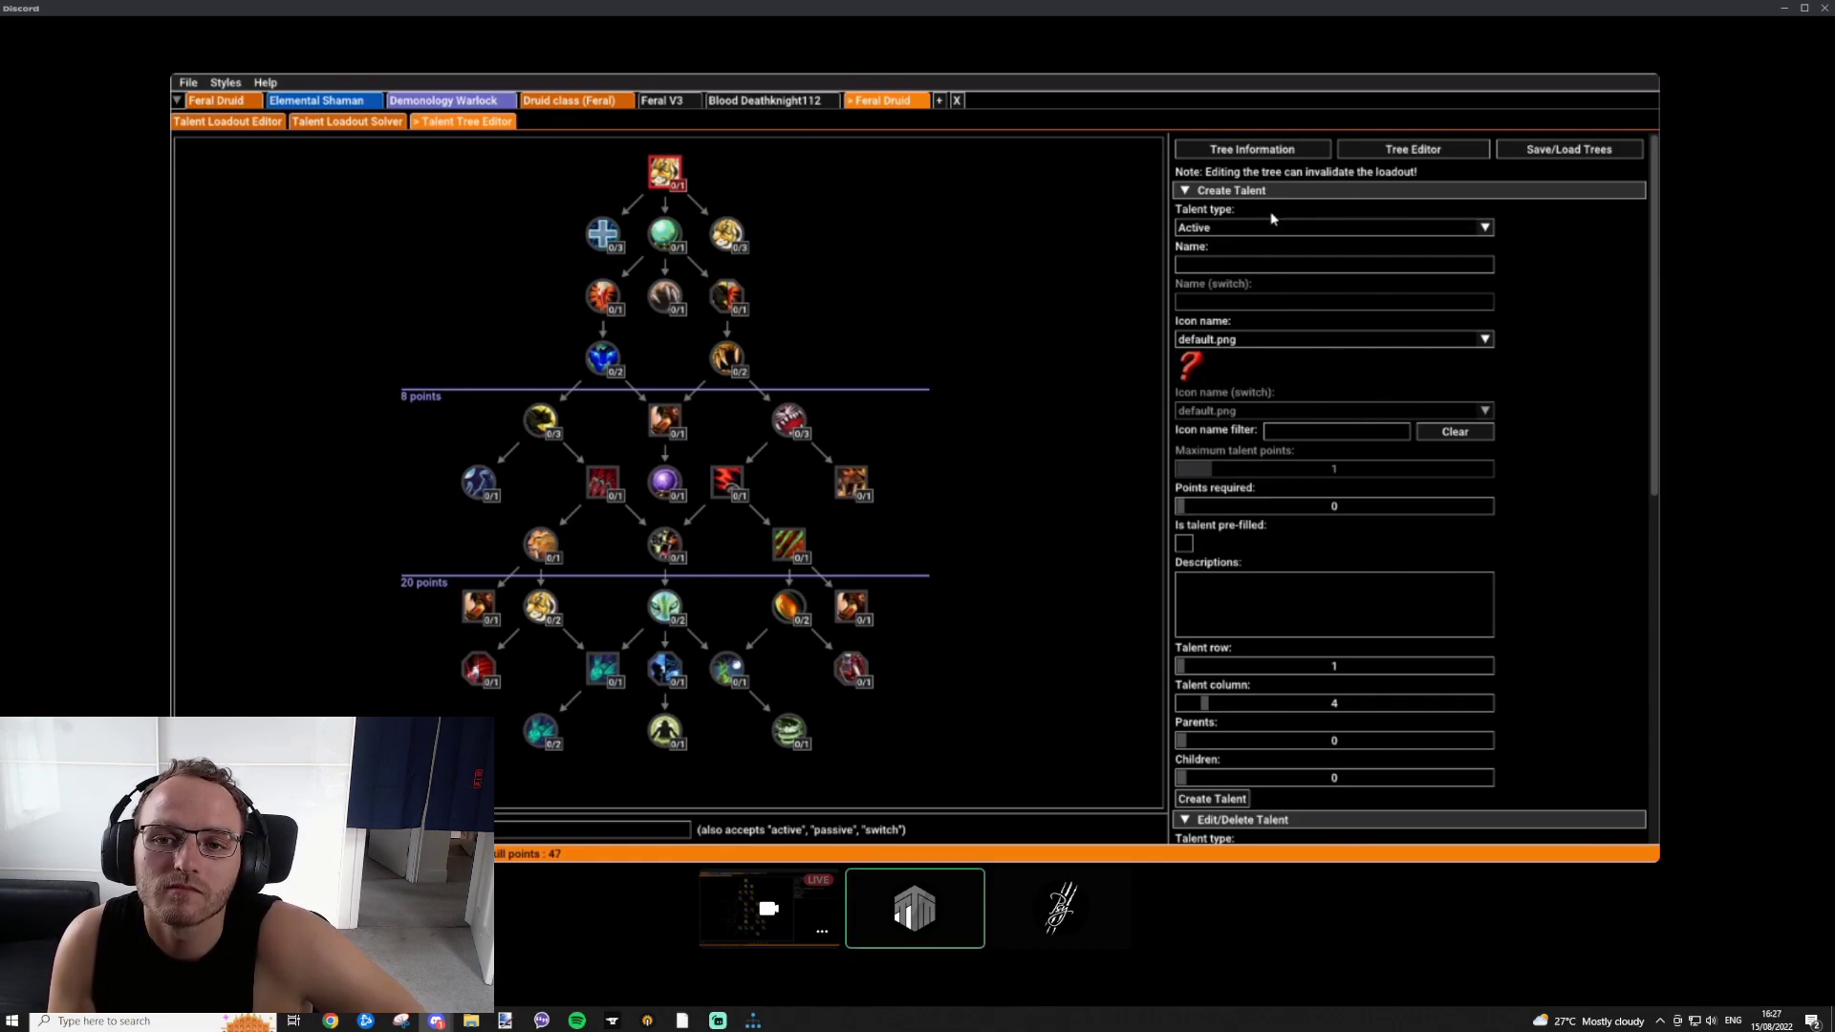
scroll(1271, 219, "down", 5)
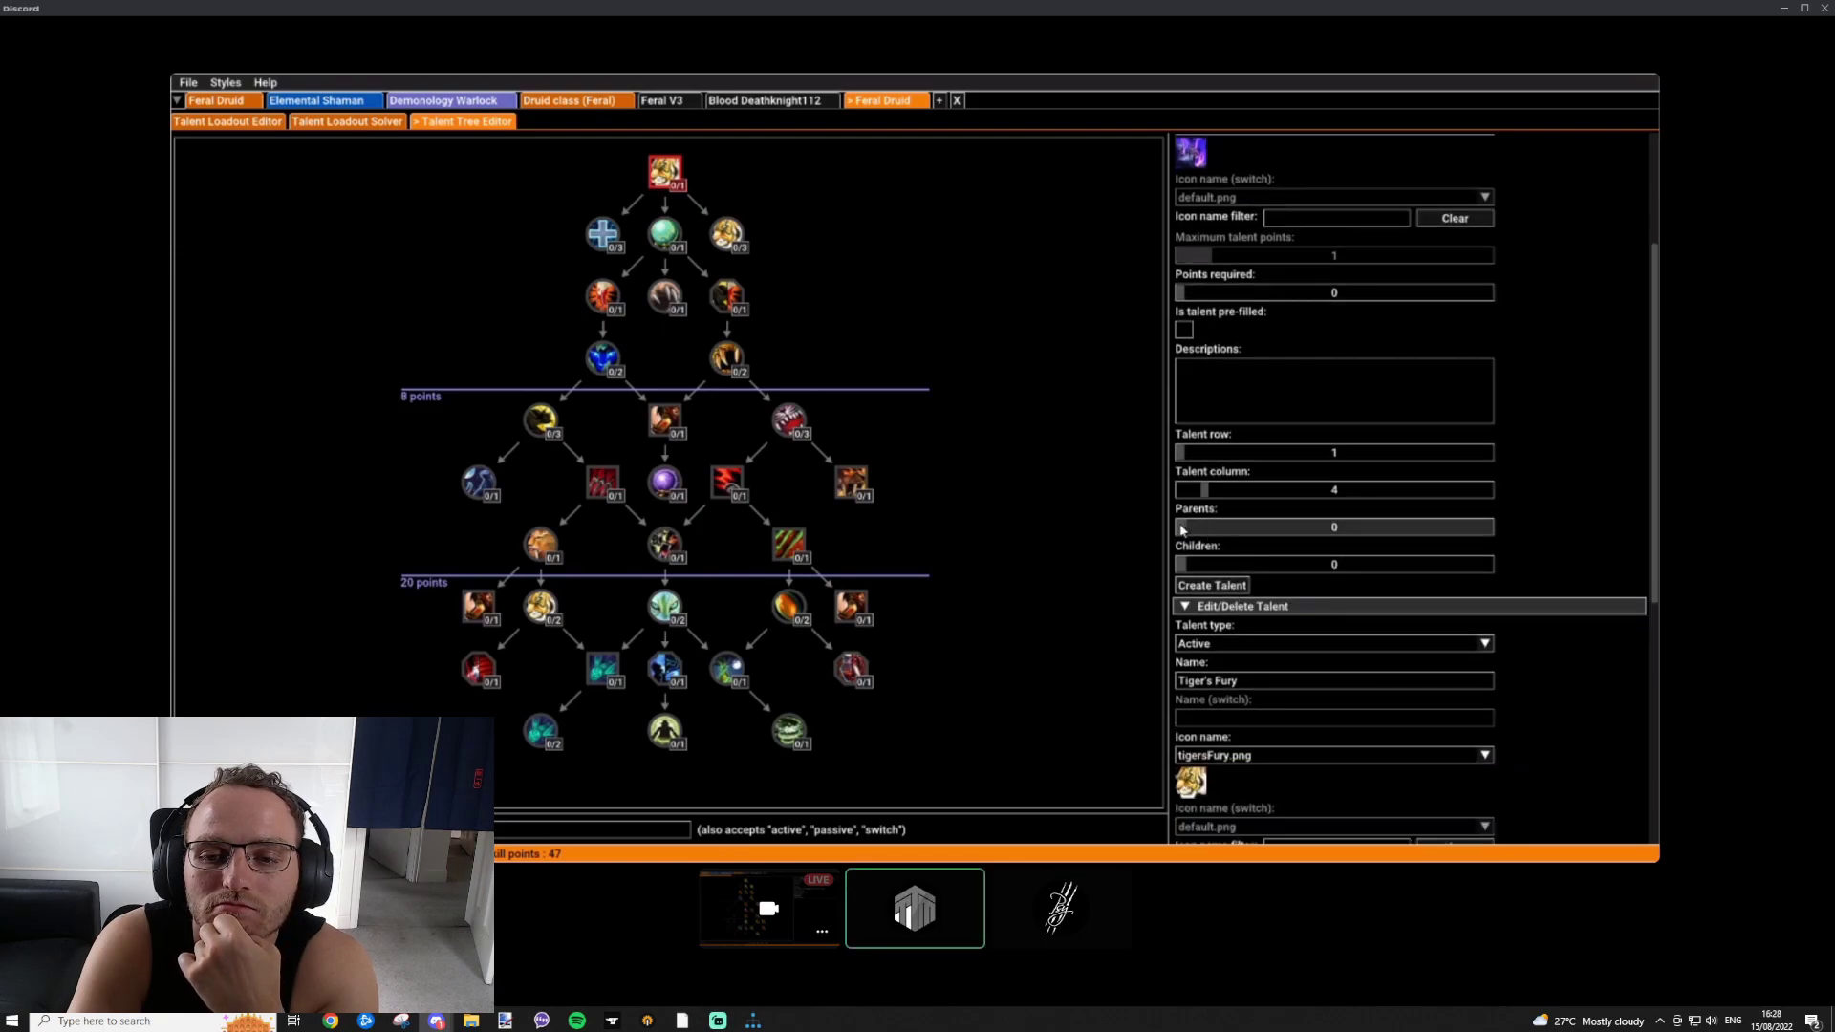
scroll(1376, 401, "up", 5)
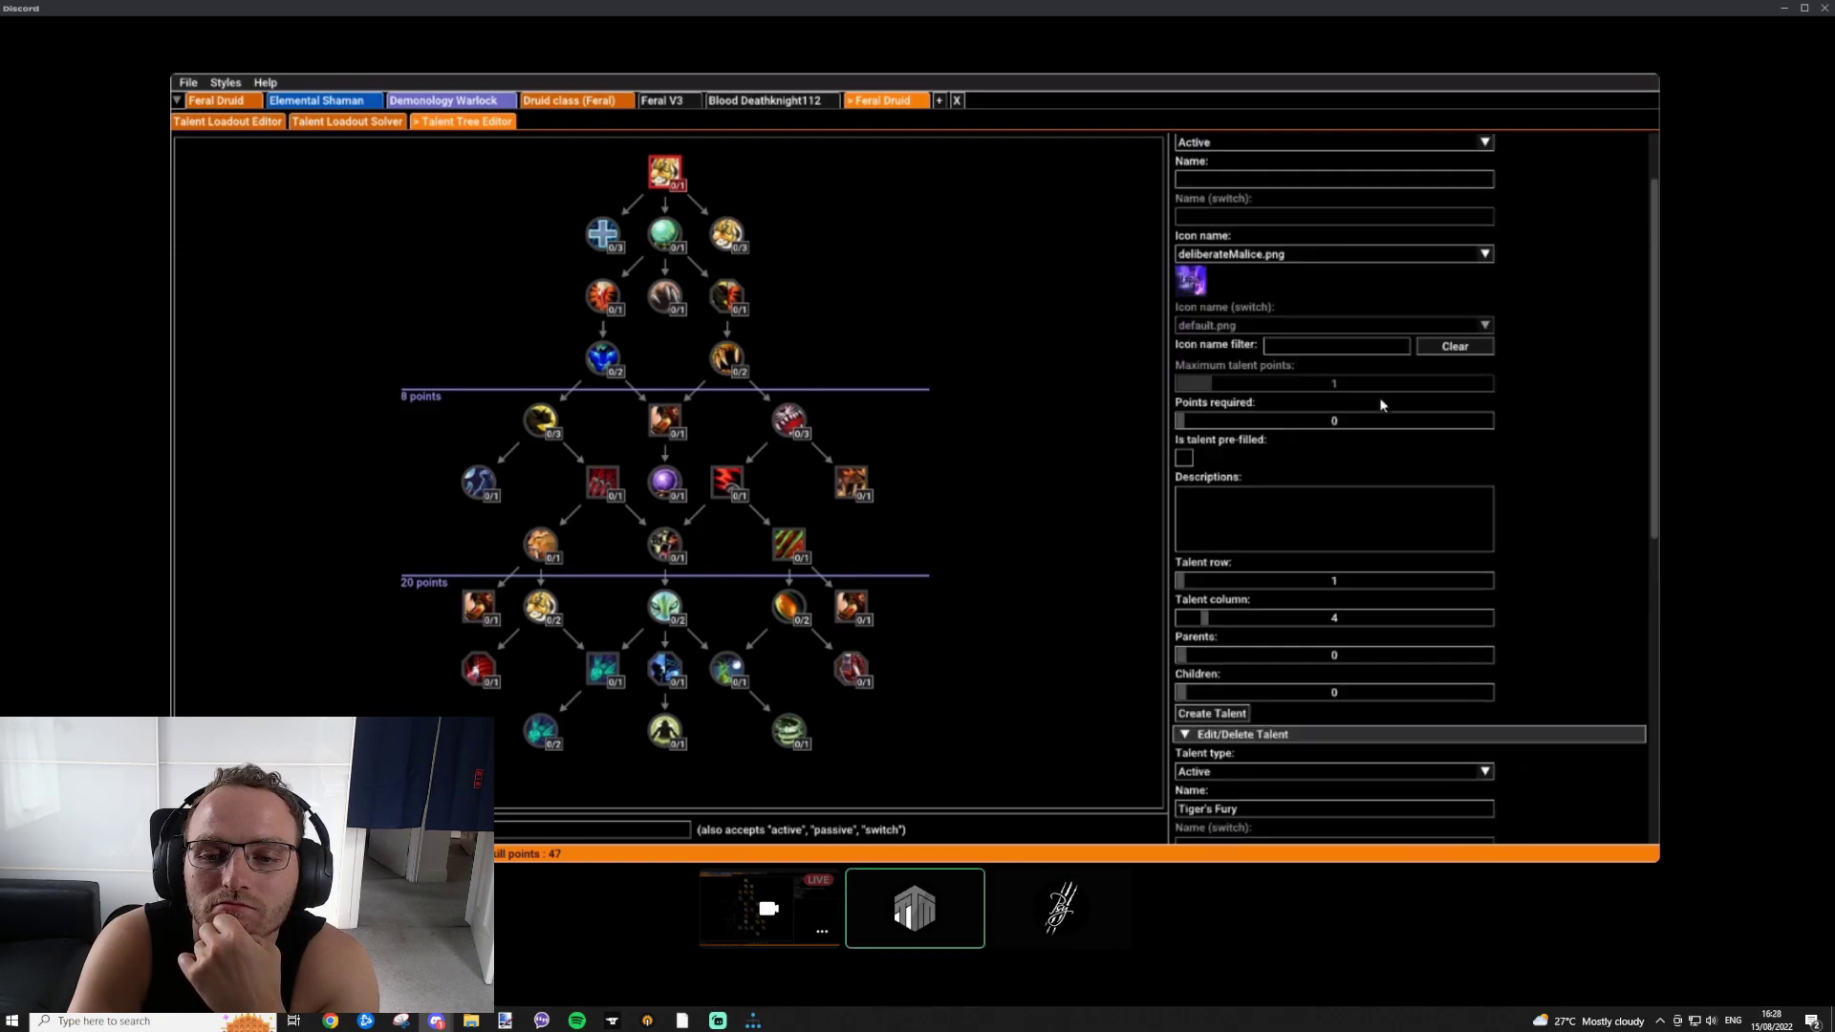
left_click(1336, 191)
scroll(1336, 291, "down", 1)
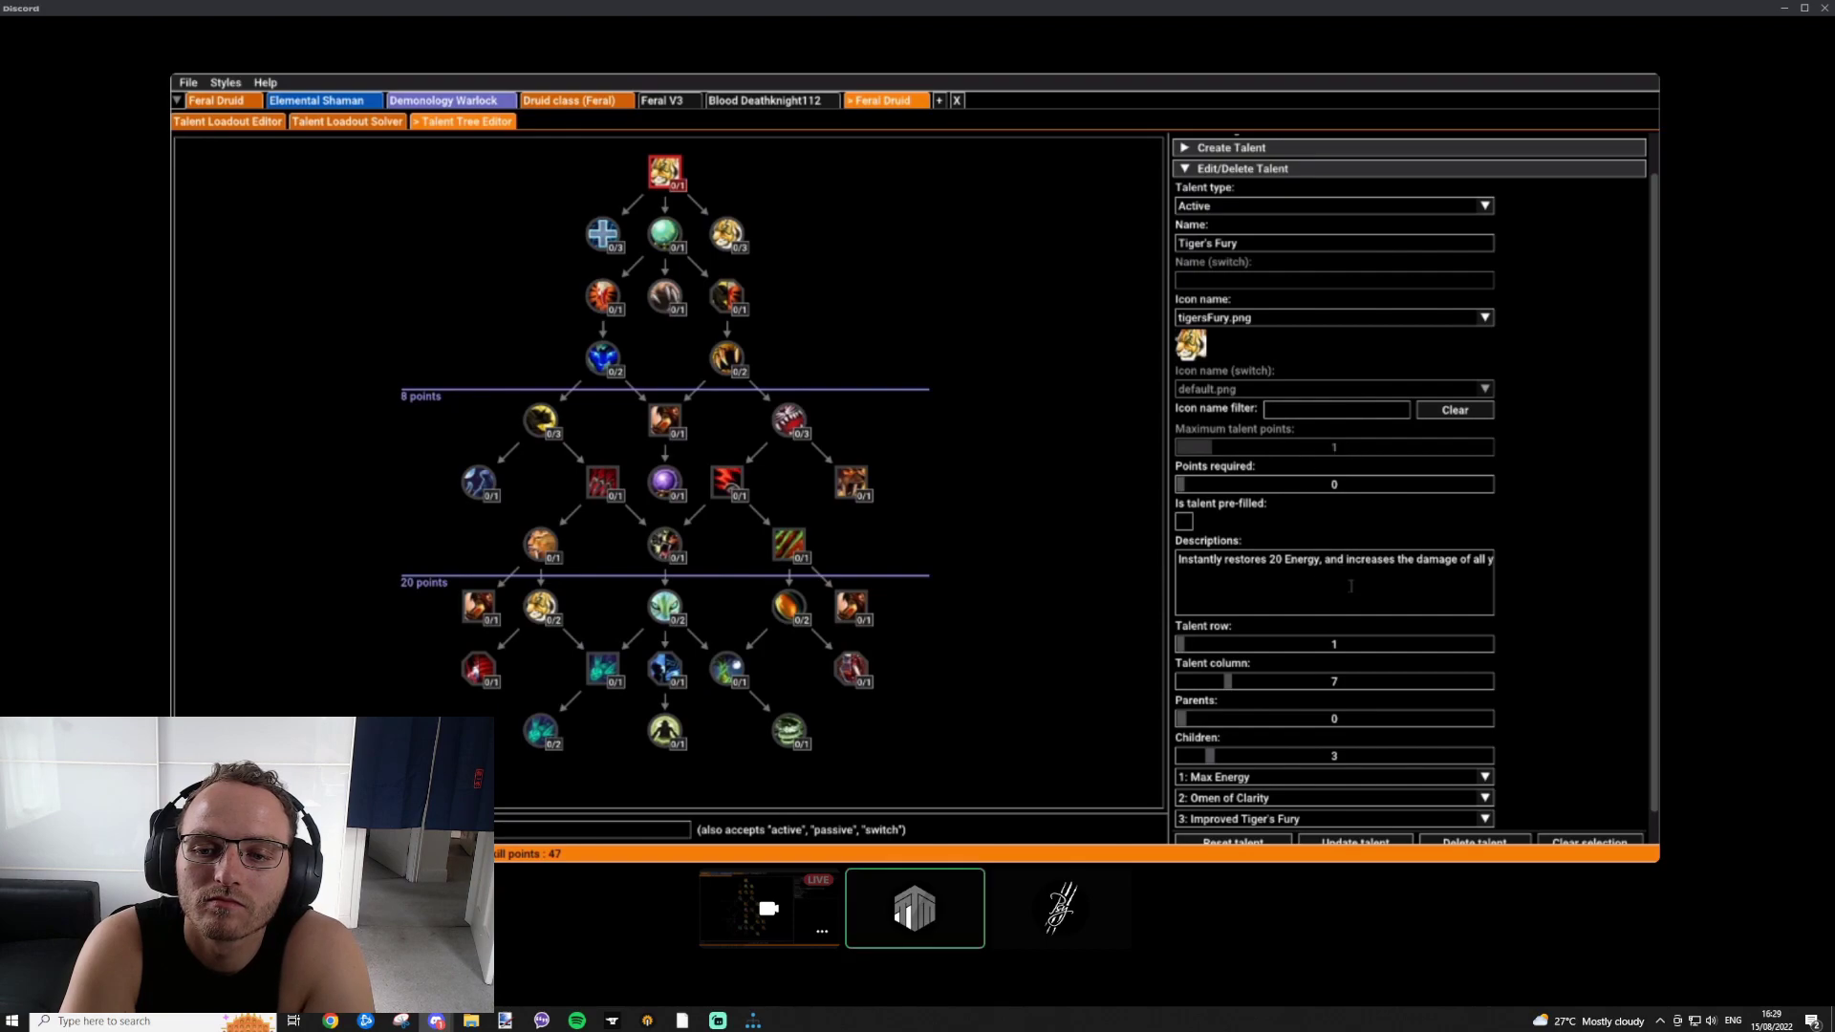
scroll(1498, 465, "down", 1)
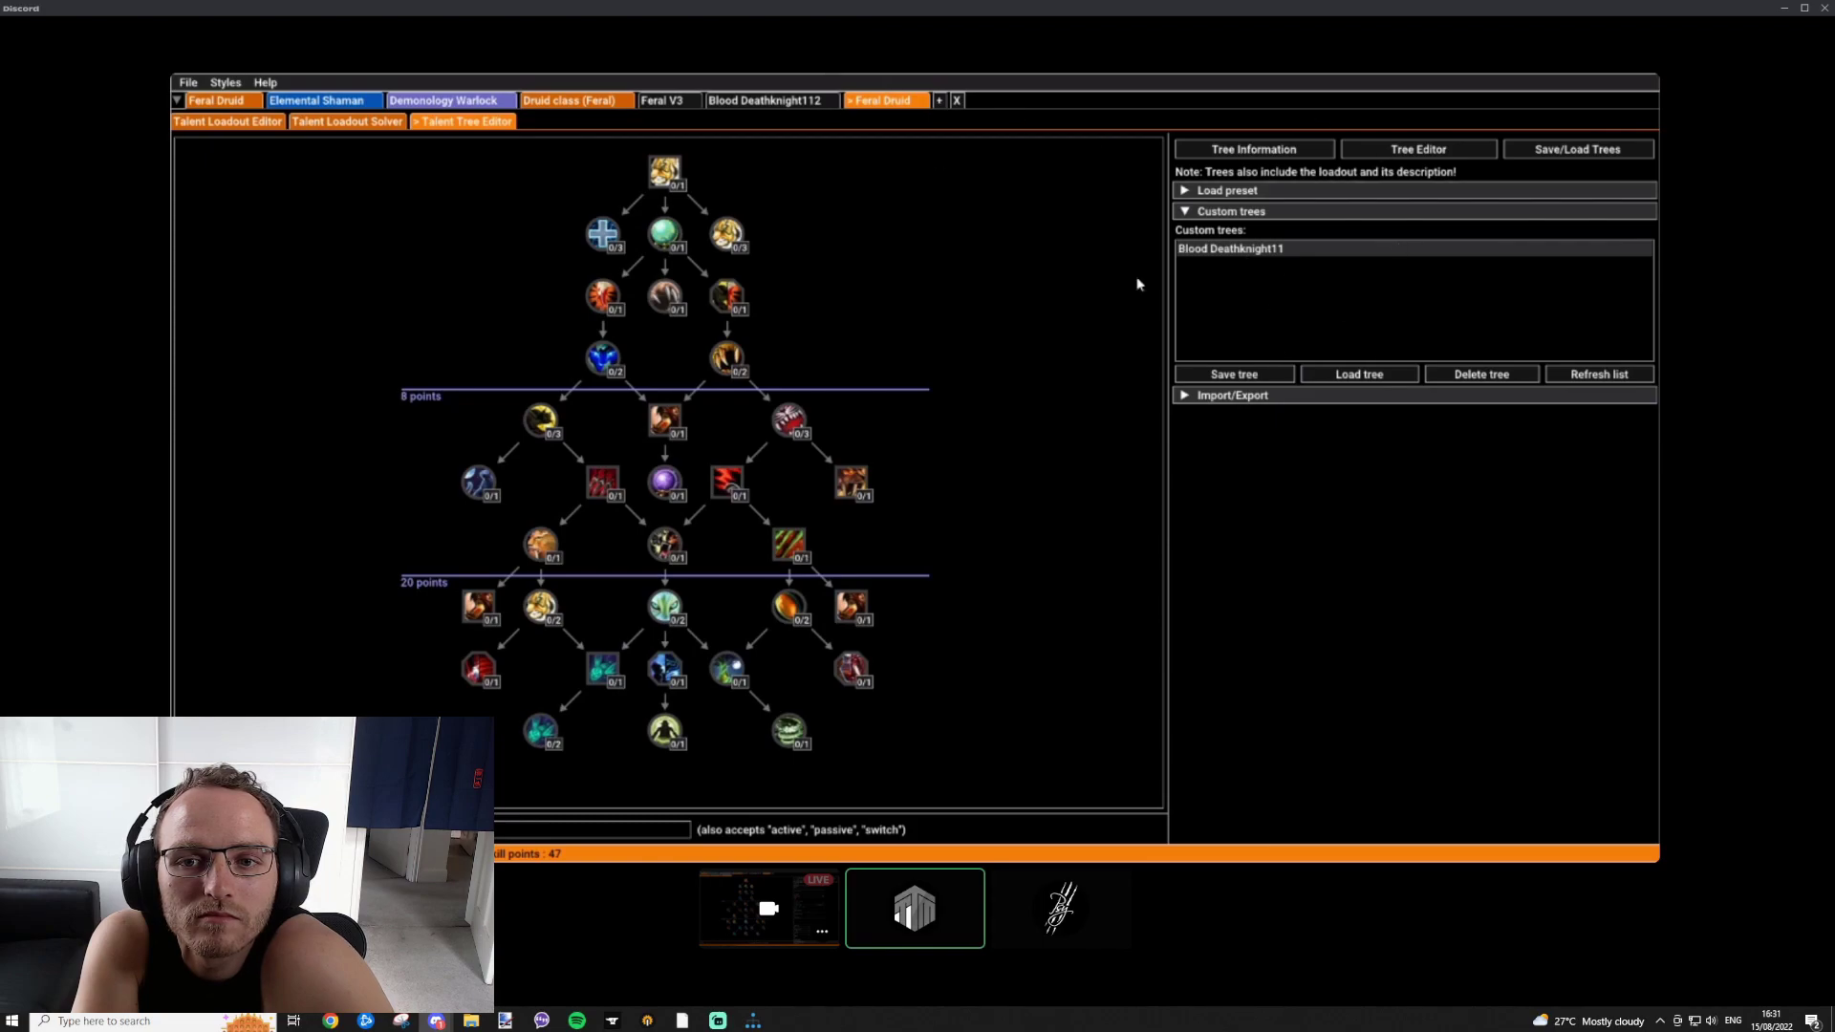
Step: Save Feral Druid as a custom tree, select it, and expand Import/Export
left_click(1200, 380)
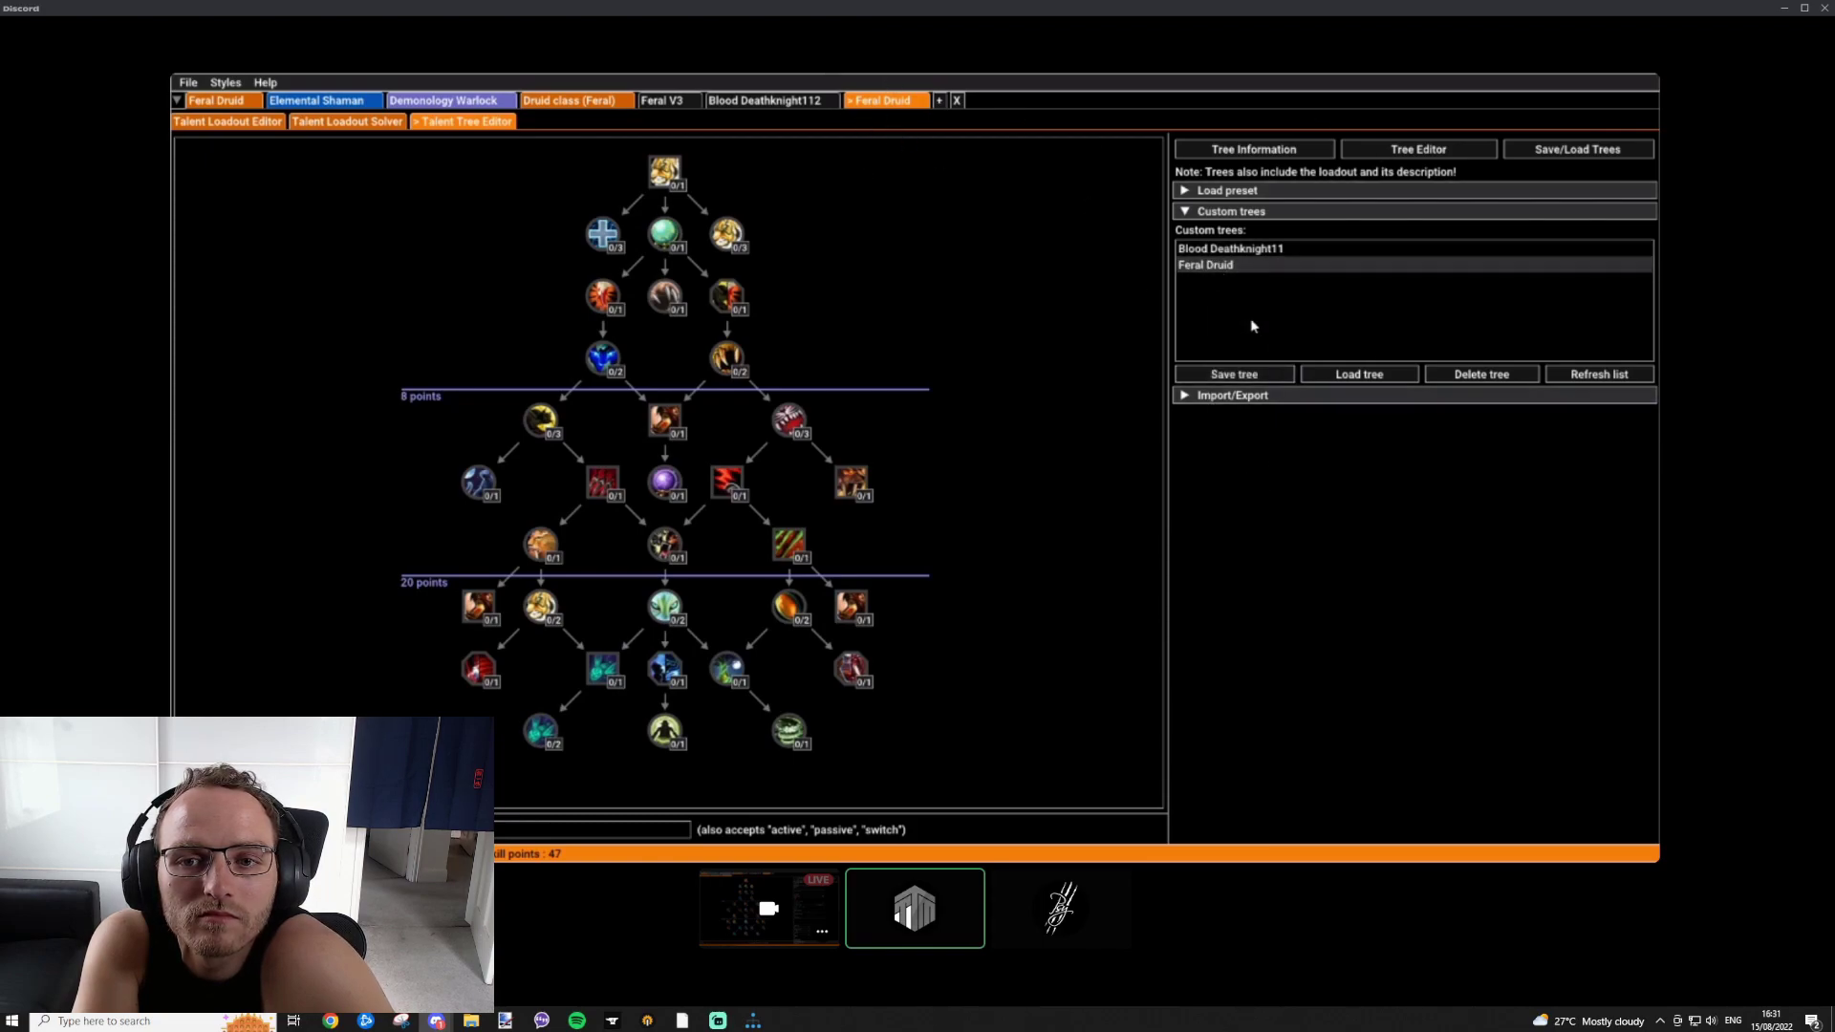
left_click(1294, 268)
left_click(1233, 395)
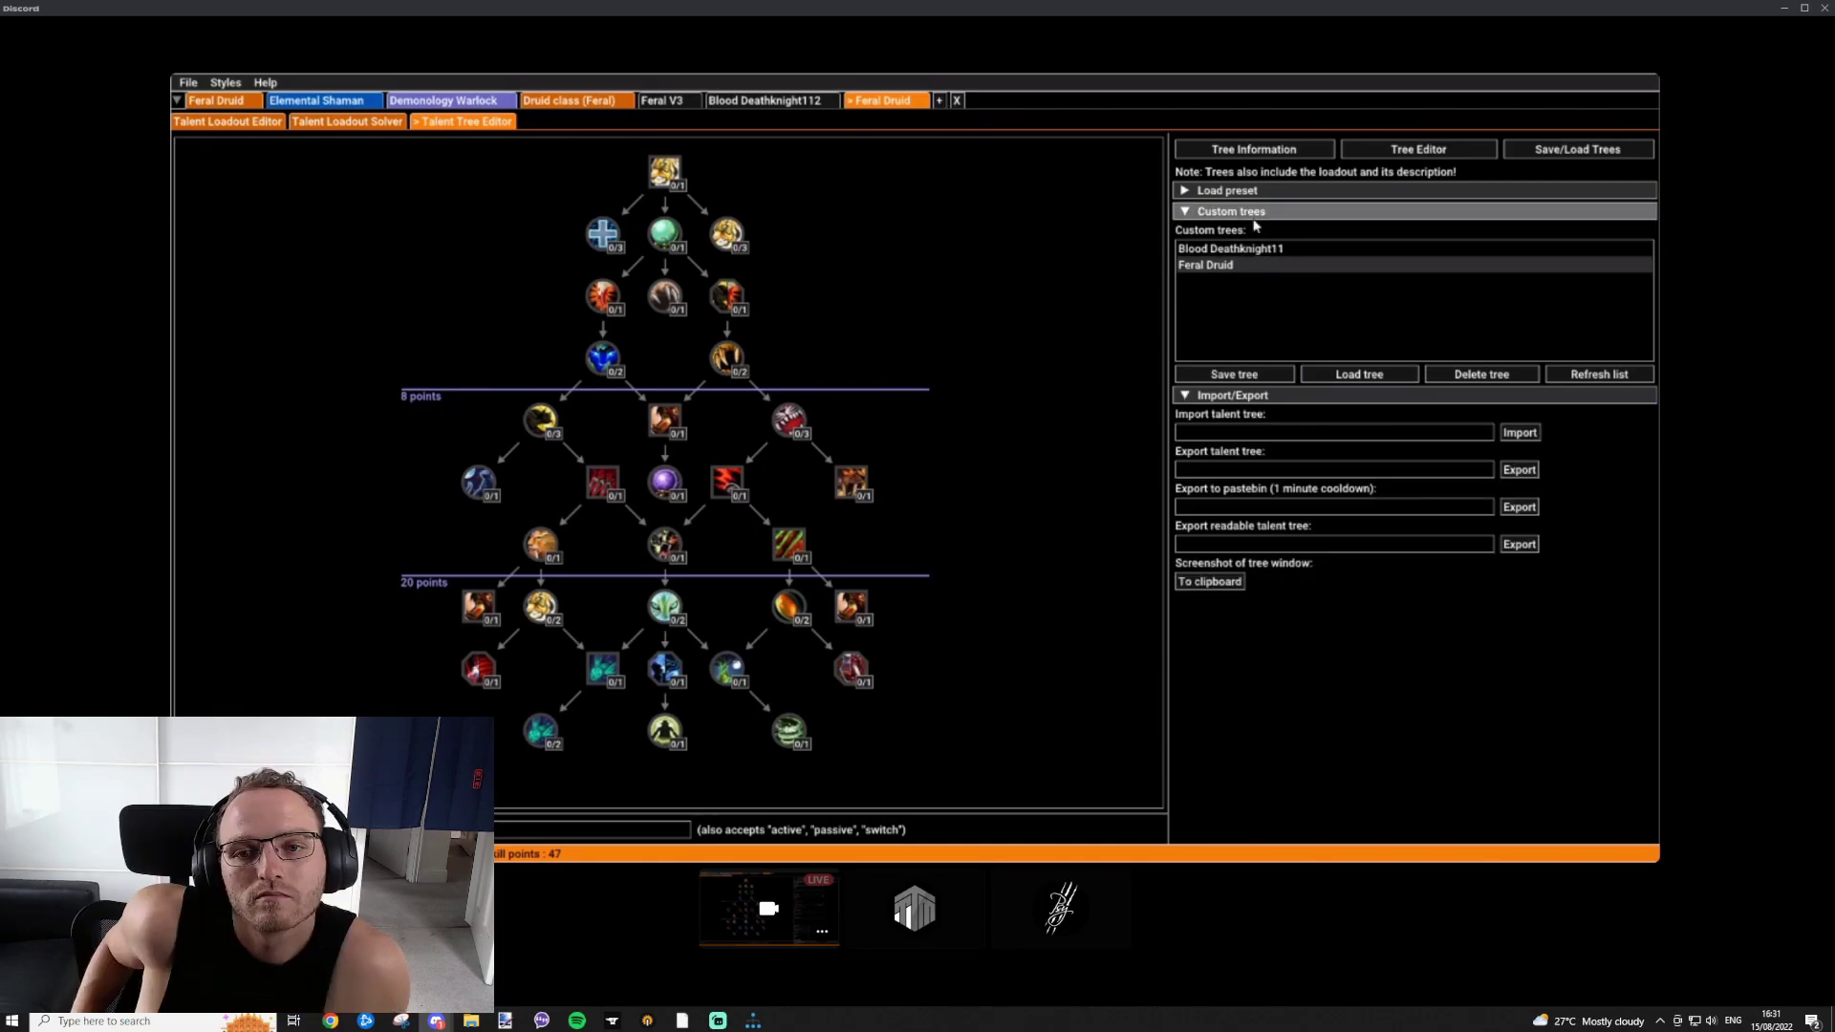
left_click(1243, 211)
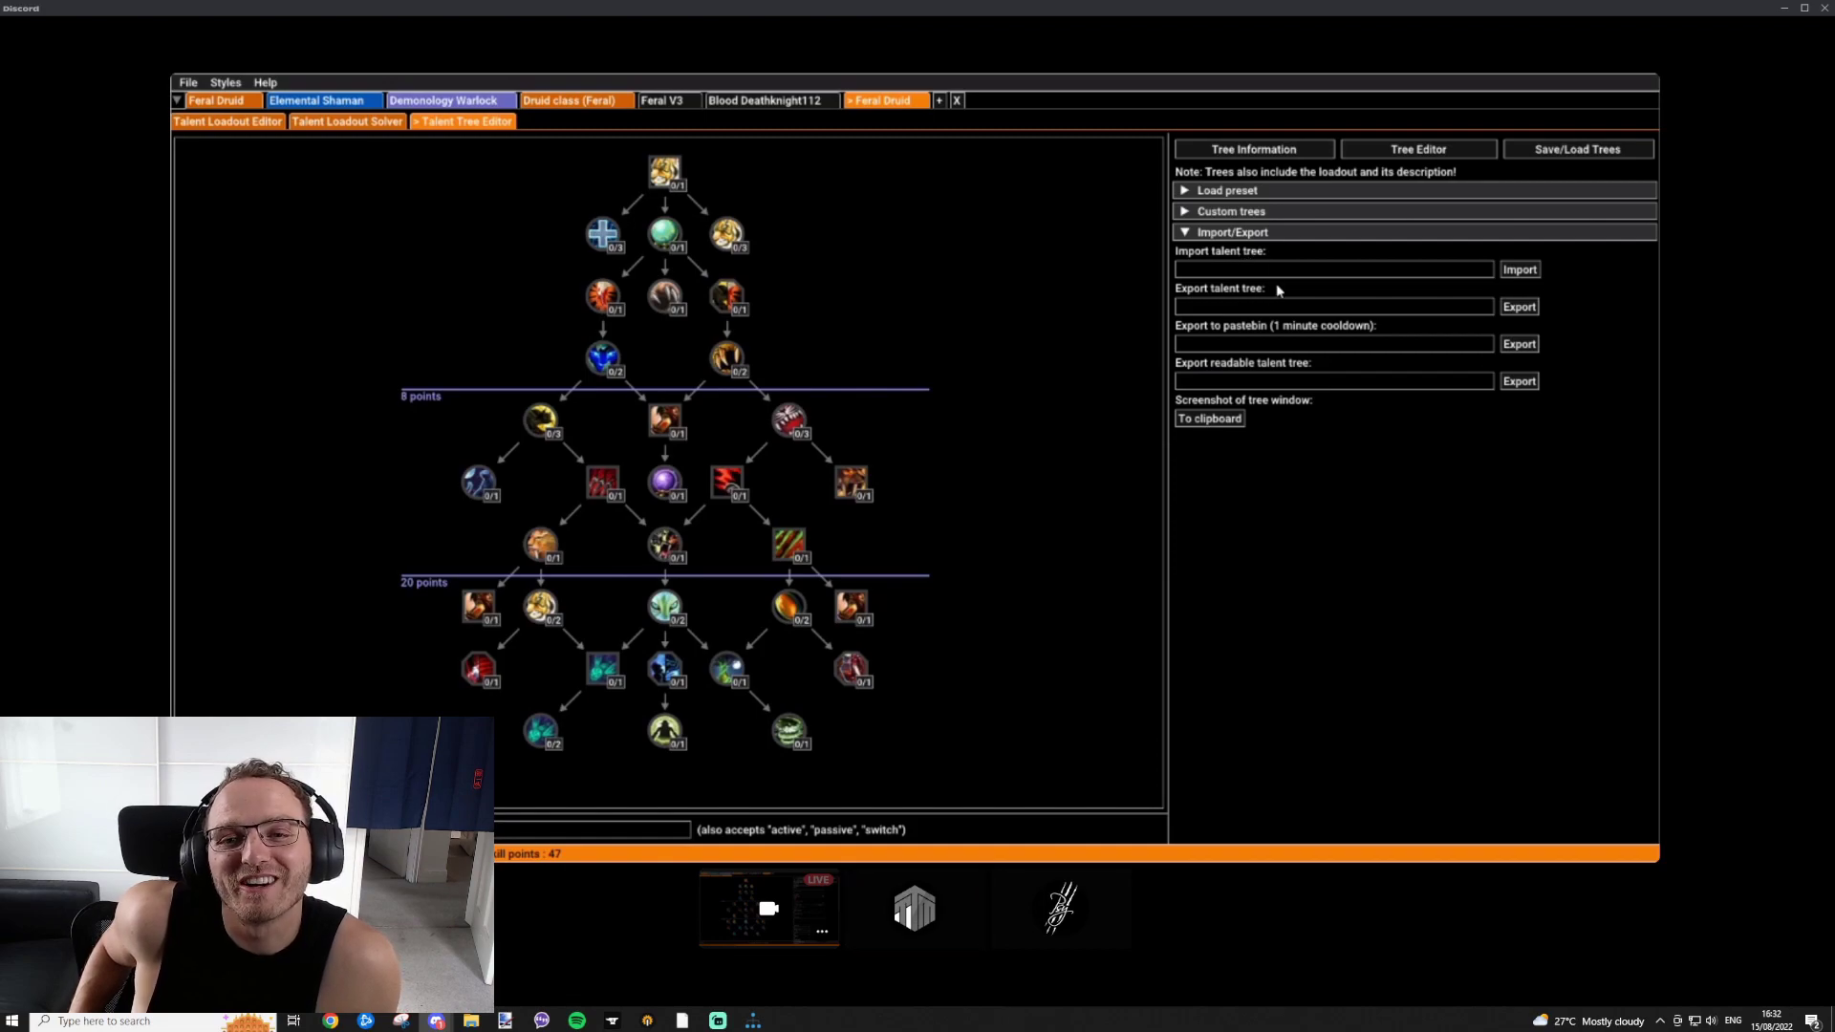
Step: Generate the Feral Druid export string in the export field and select it
left_click(1413, 268)
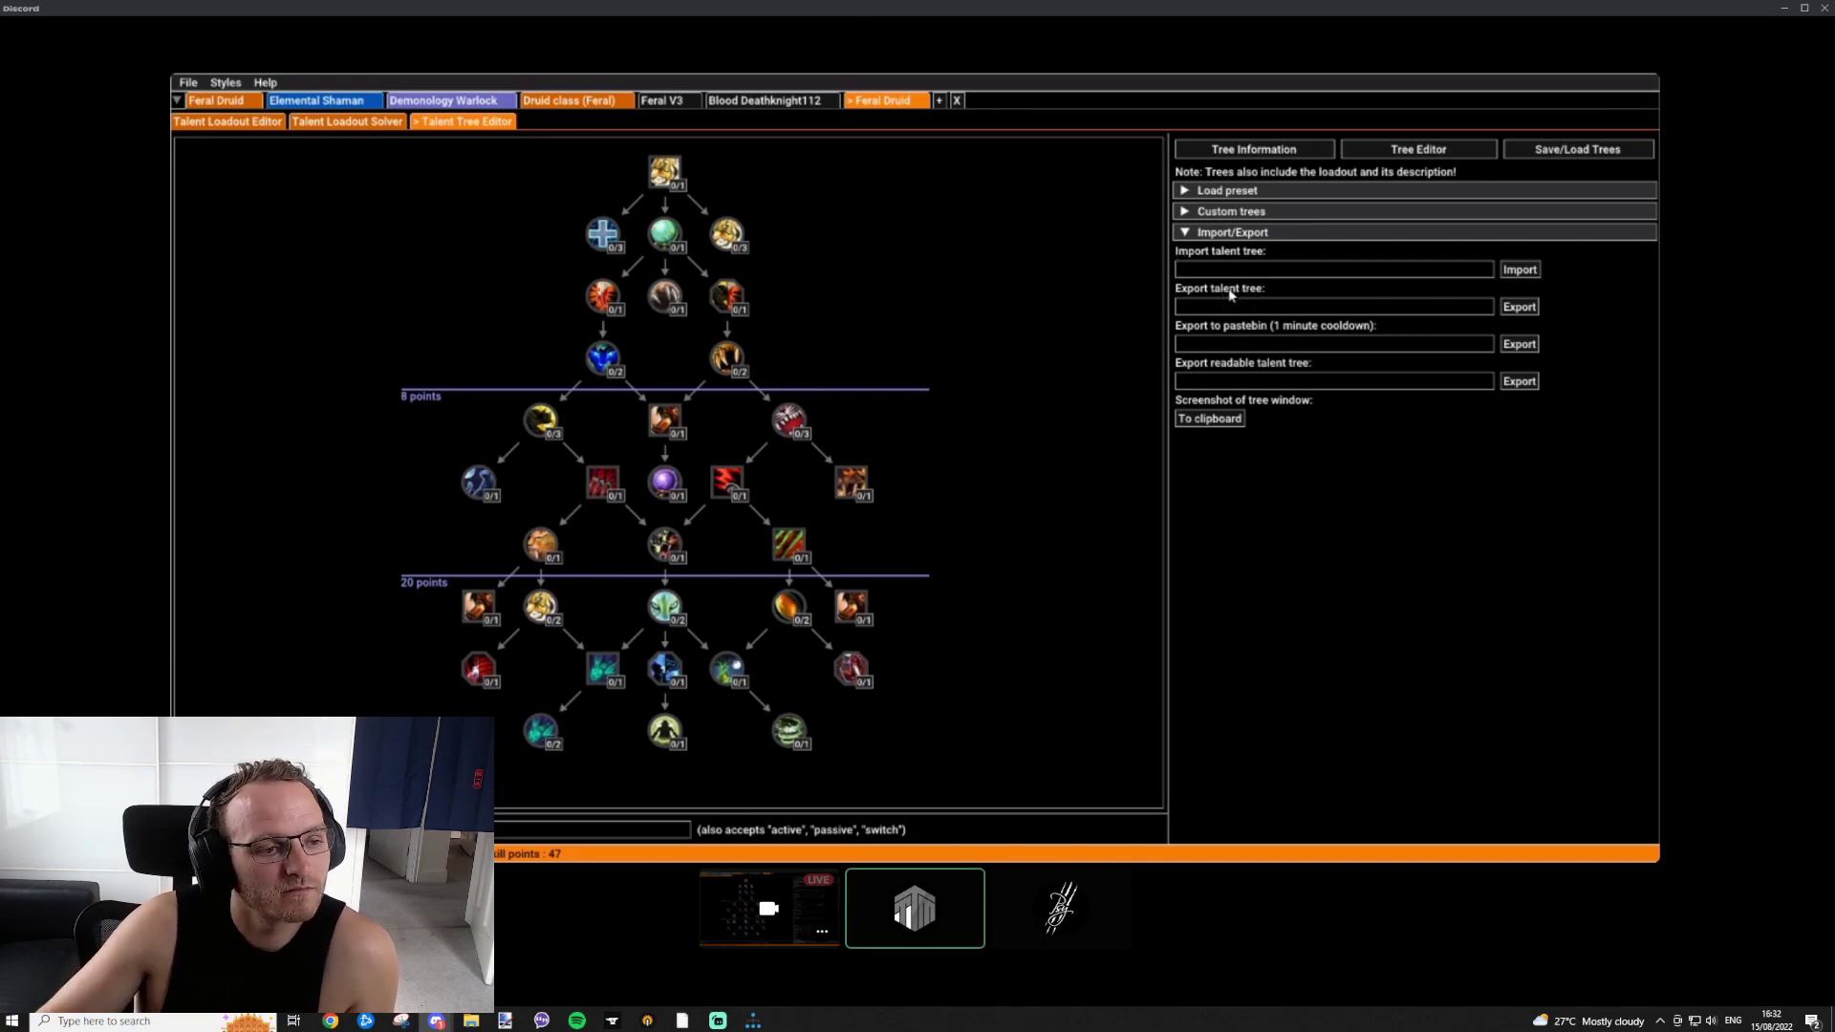
left_click(1185, 308)
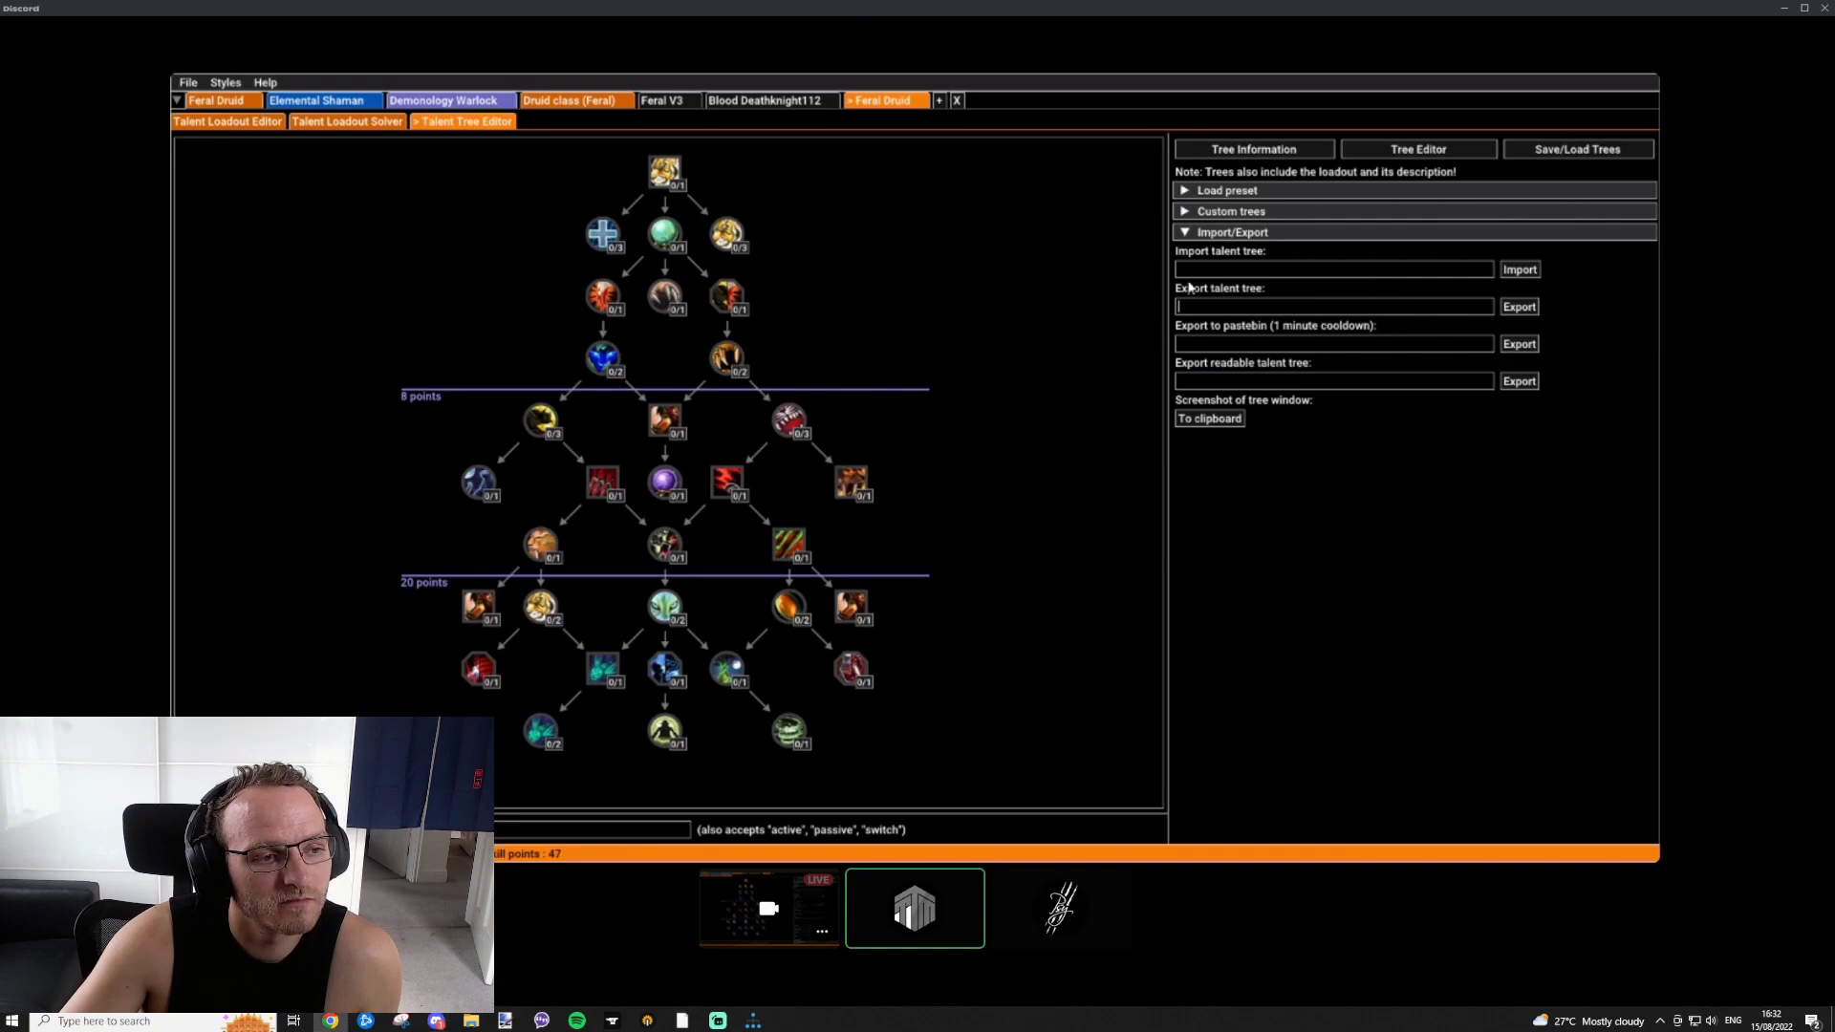
left_click(1518, 308)
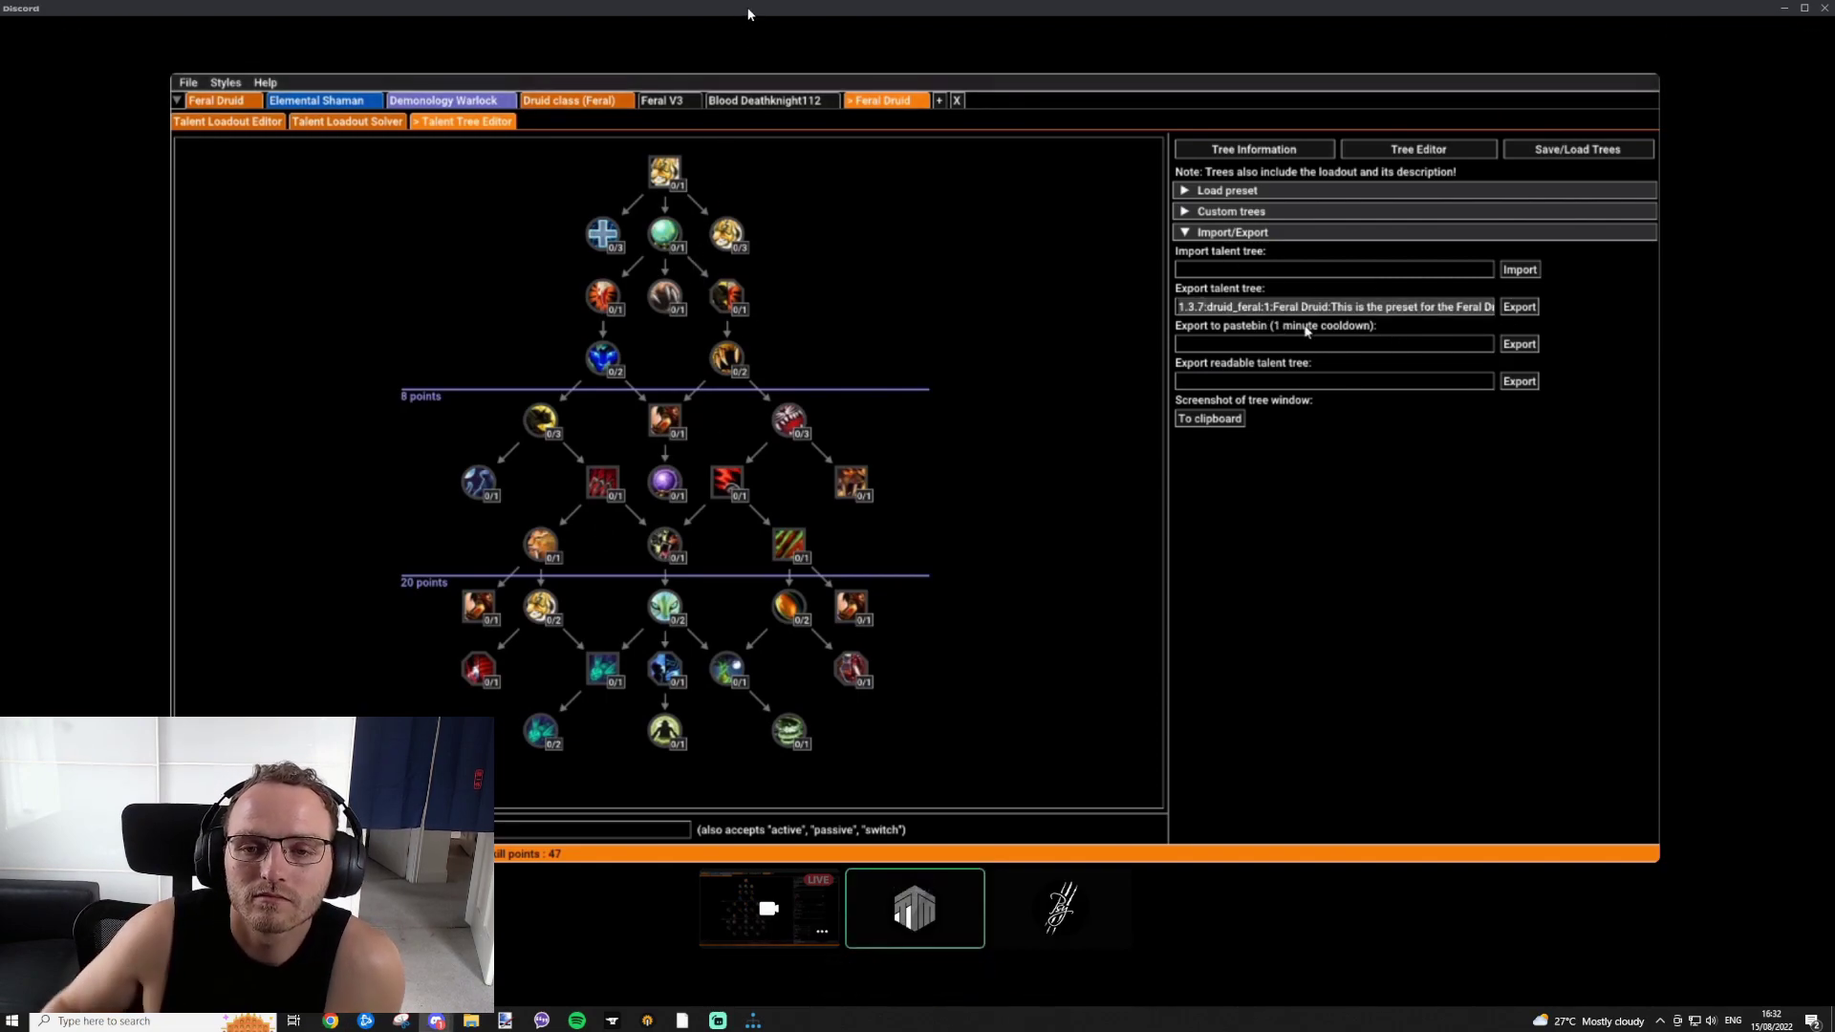
left_click_drag(1415, 307, 1491, 308)
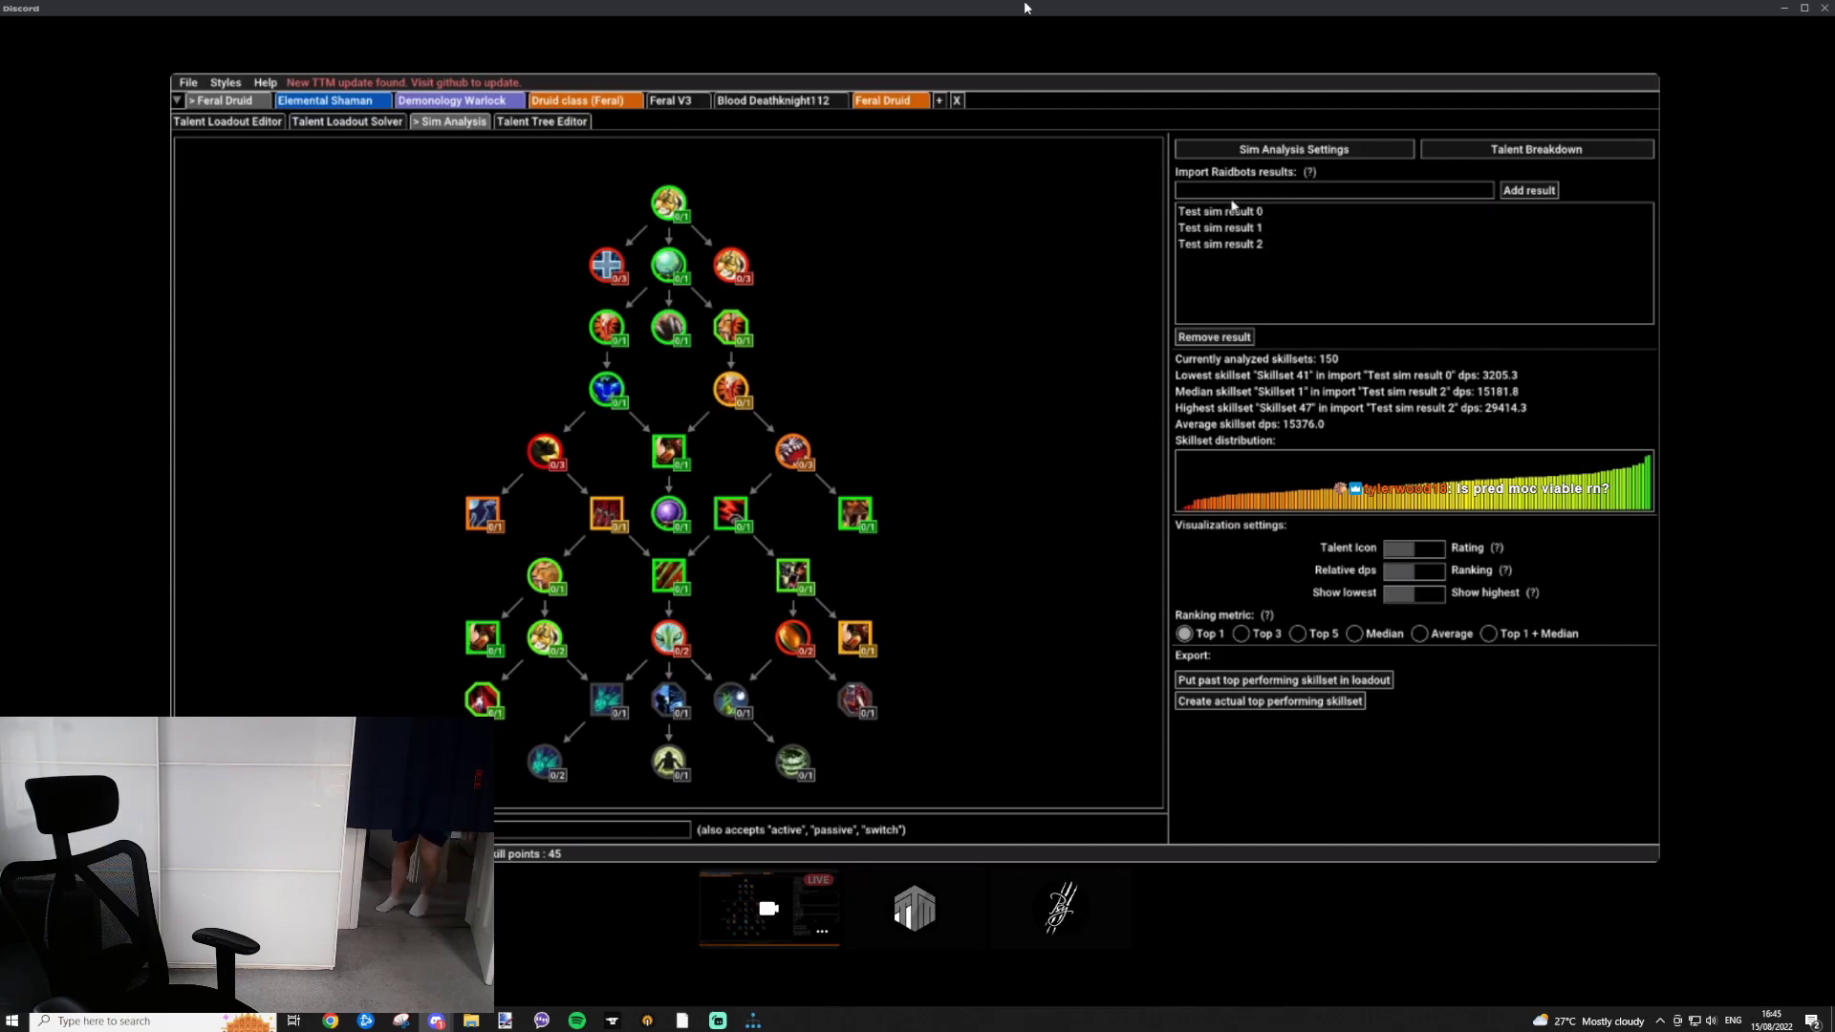
left_click(1276, 214)
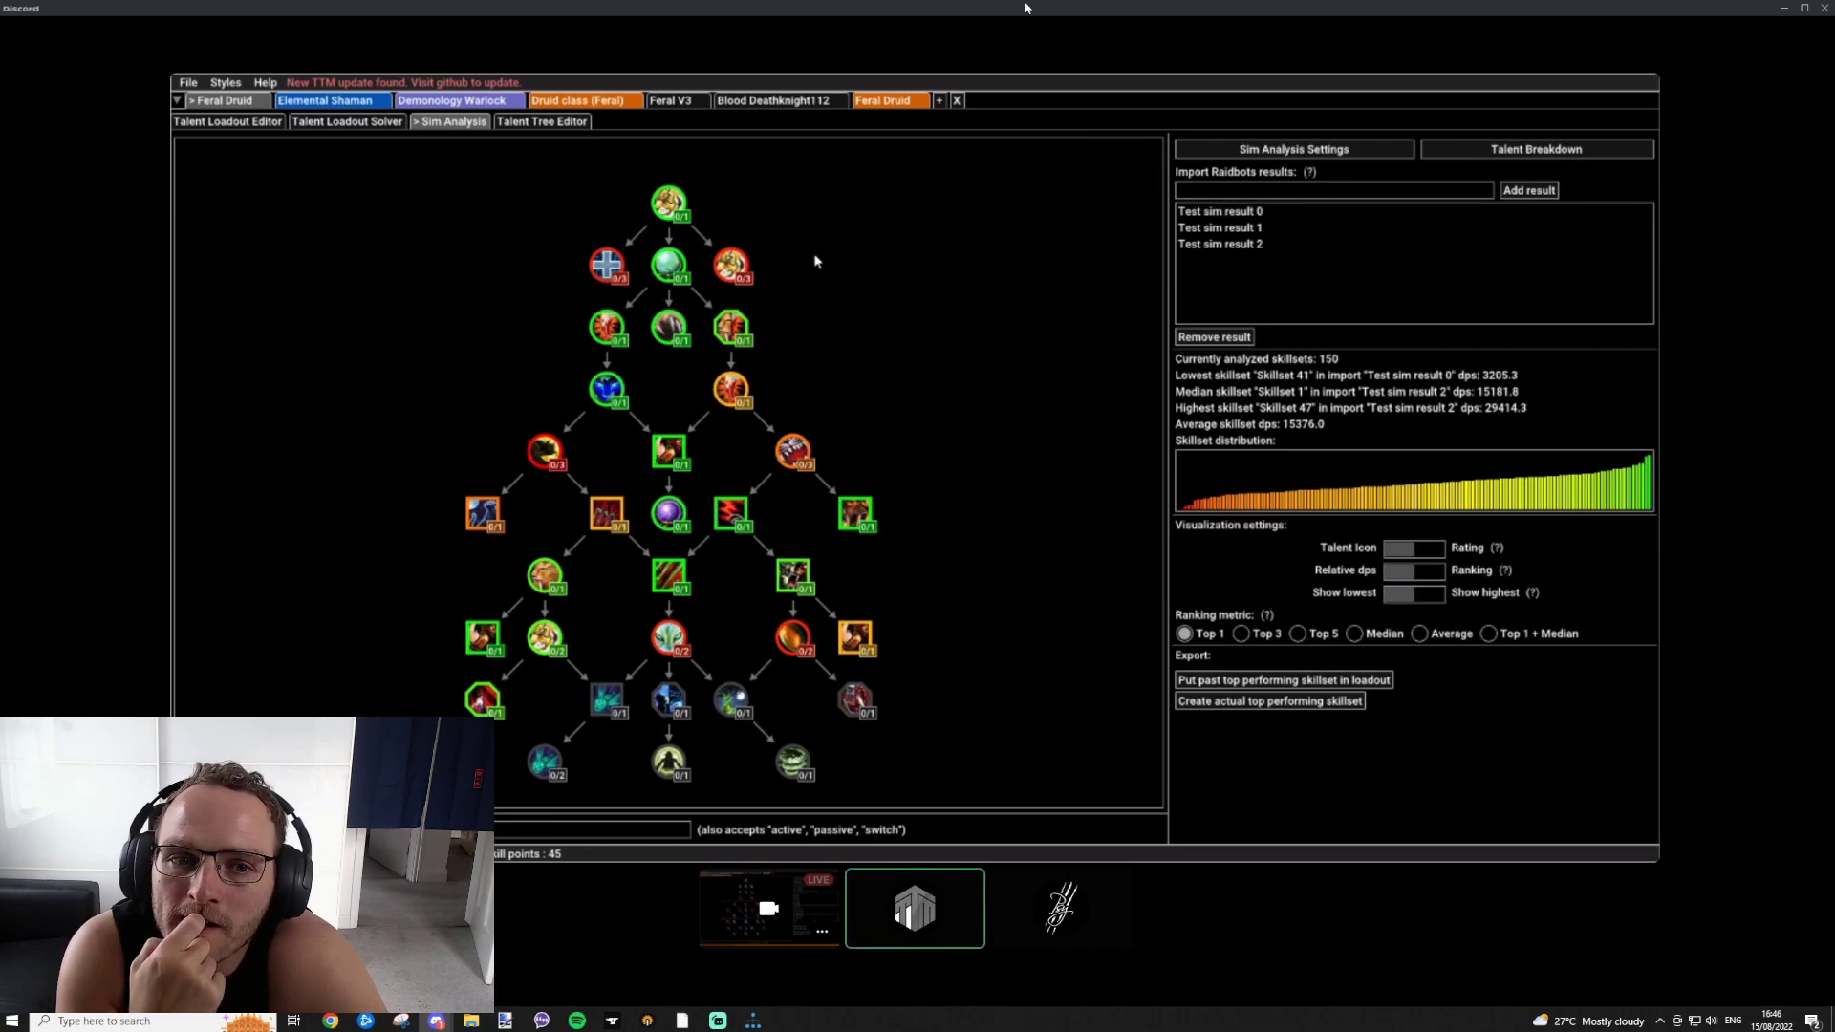
left_click(231, 121)
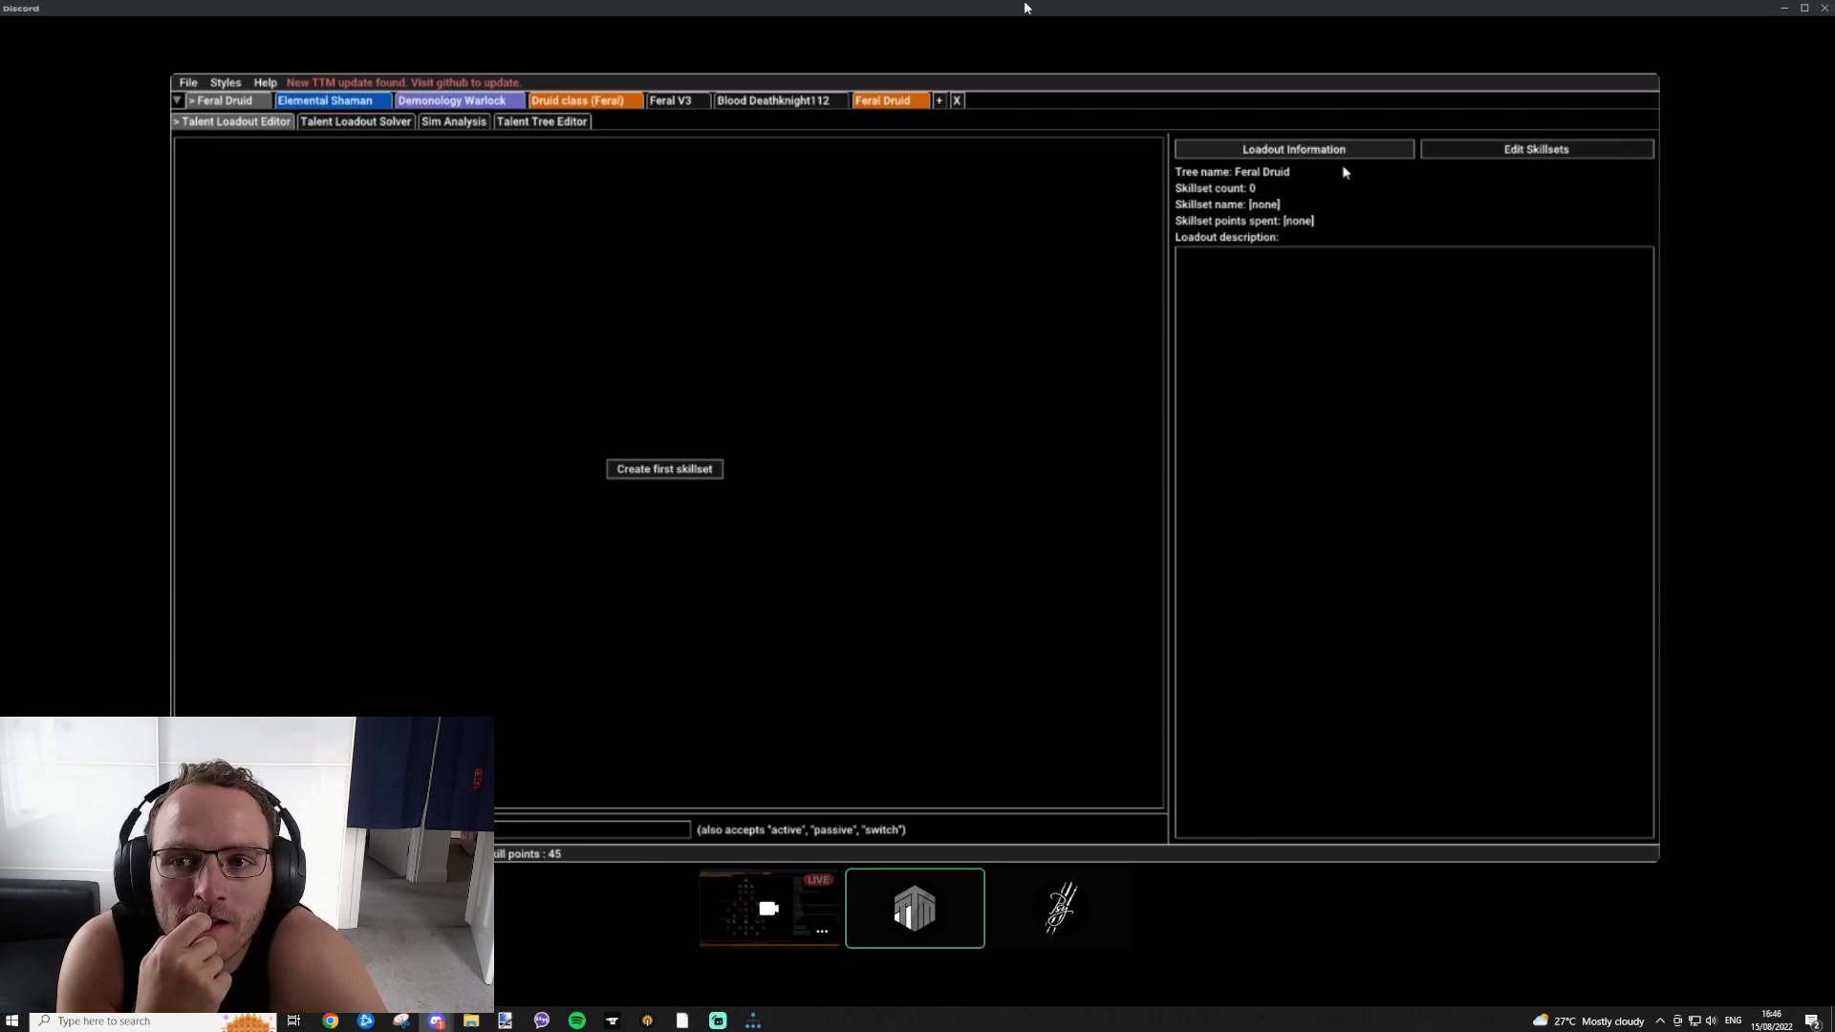
left_click(458, 127)
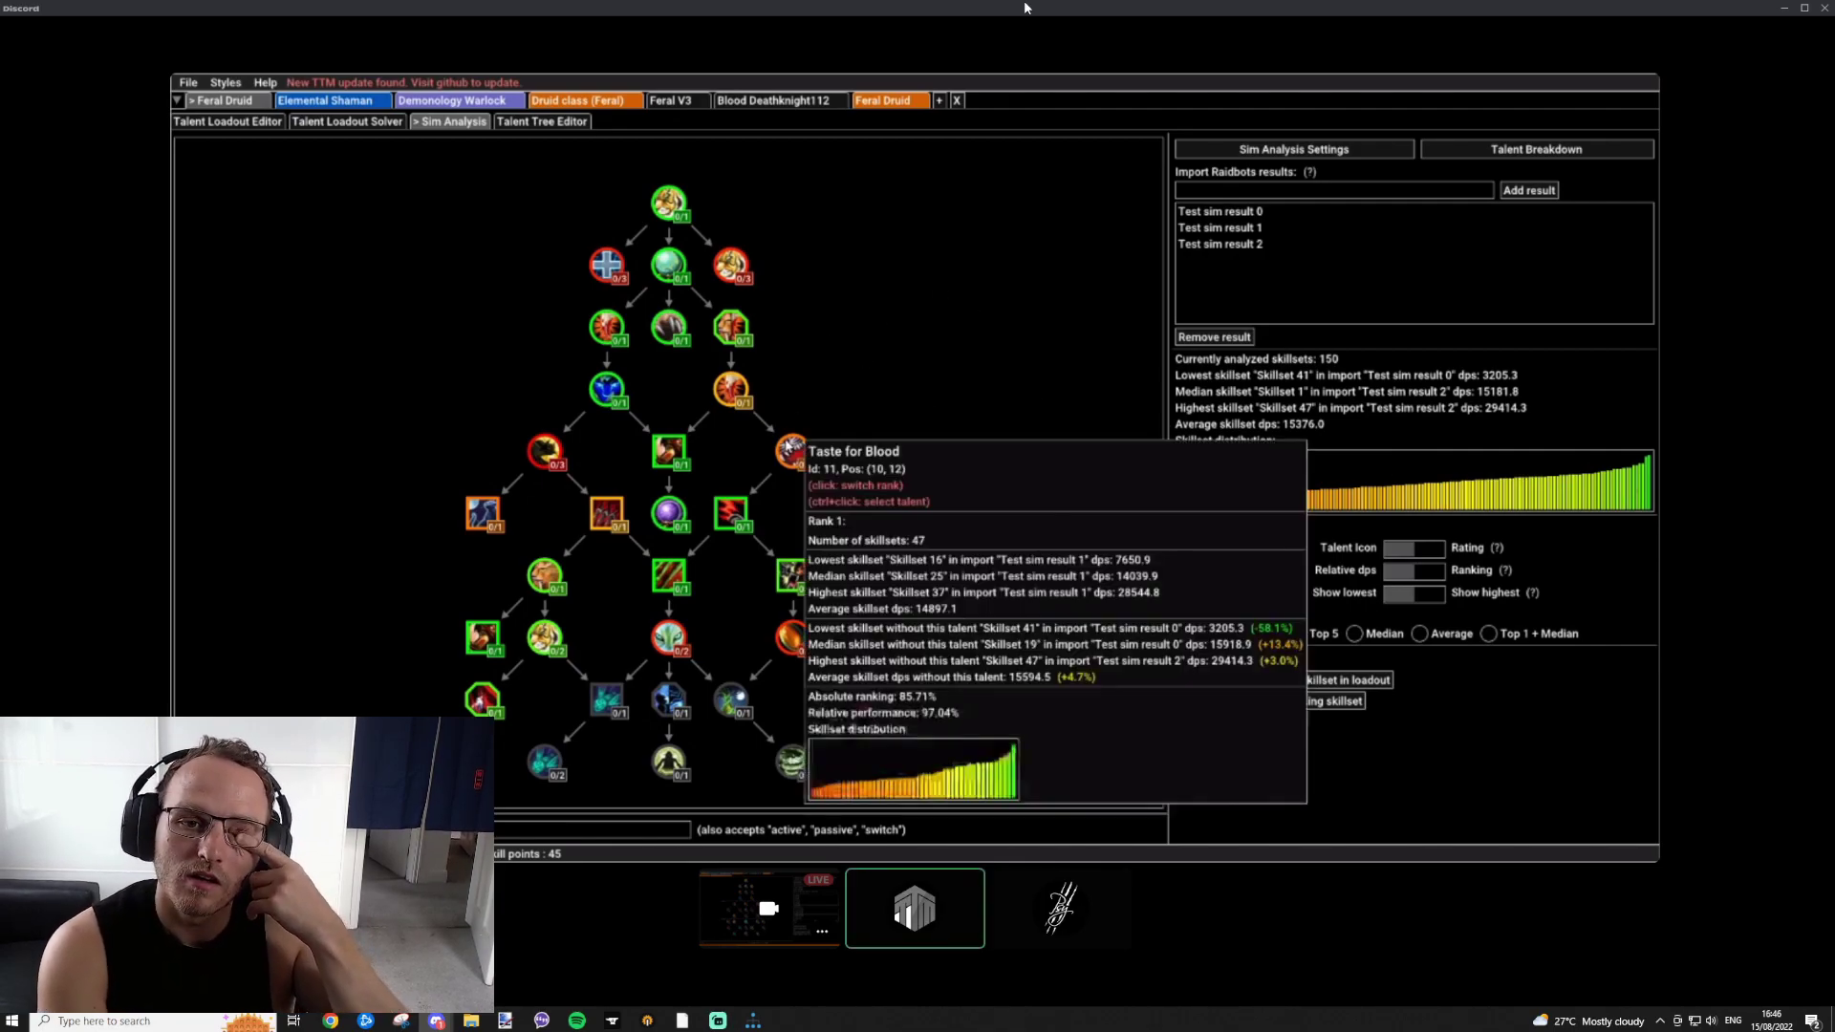
Step: Preview talent stats across the Sim Analysis tree, ending on the Savage Roar talent
mouse_move(740, 334)
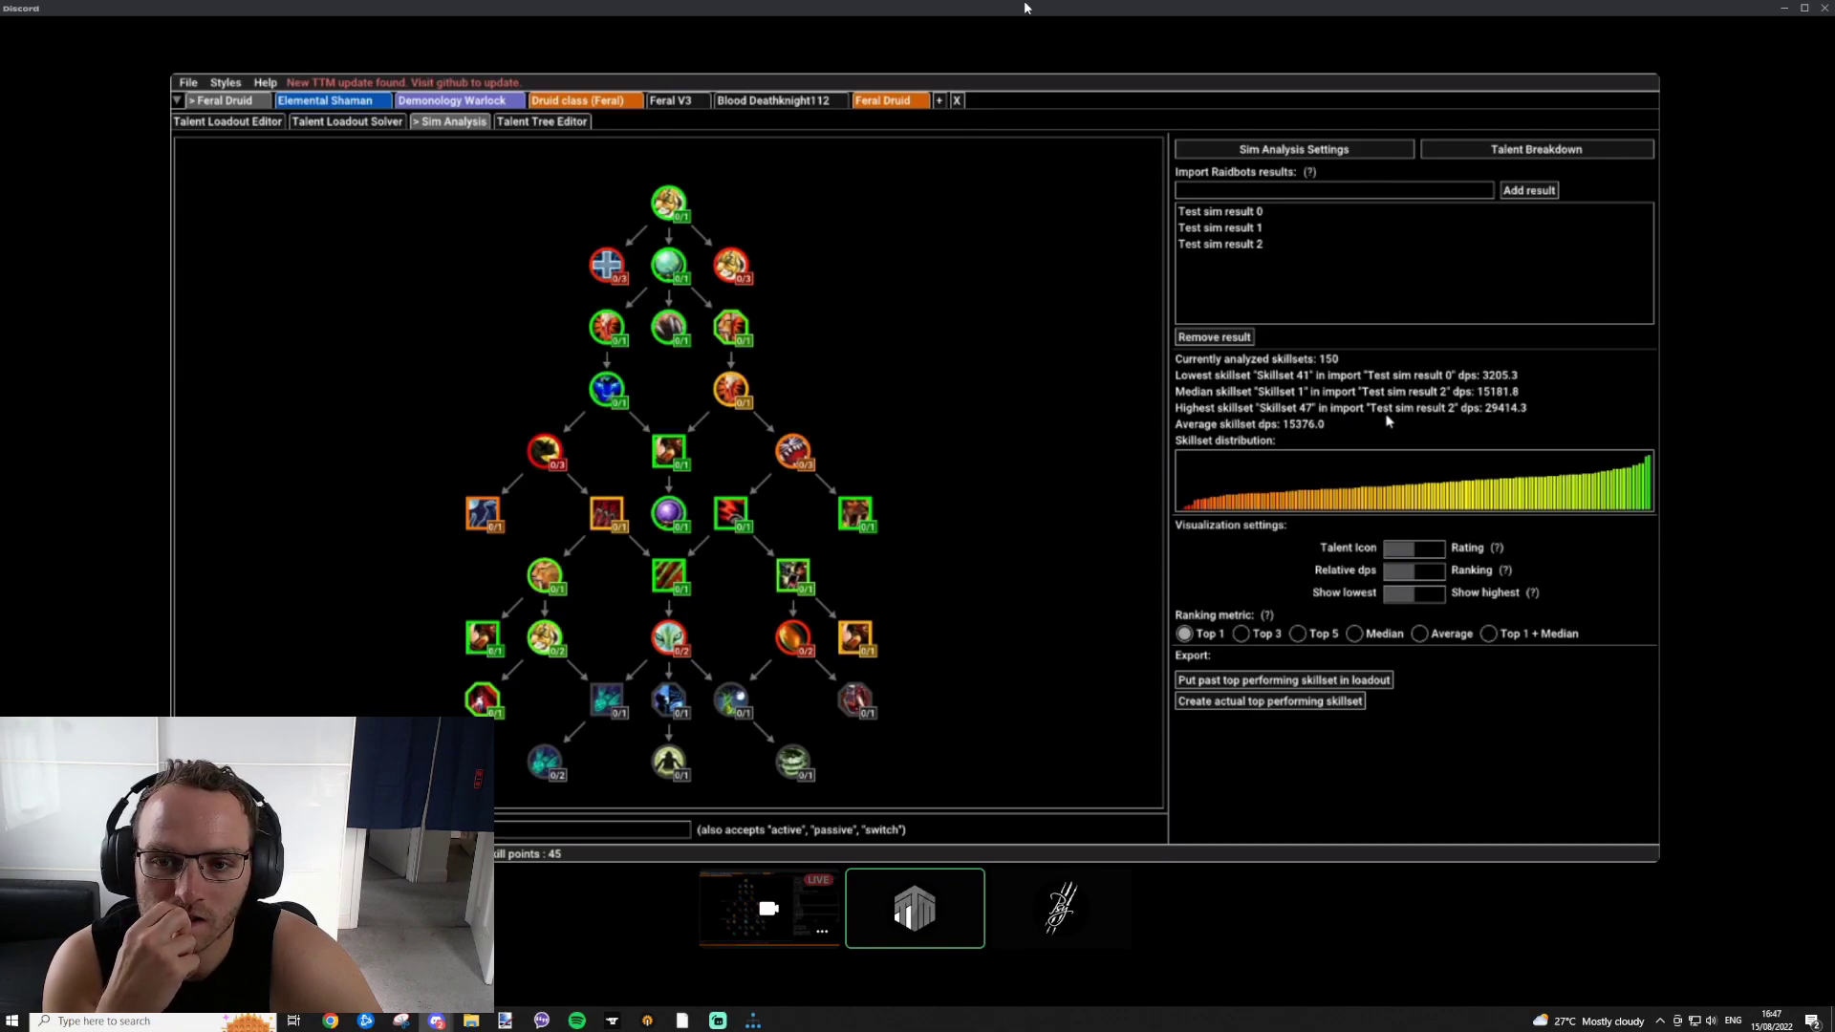
mouse_move(1634, 481)
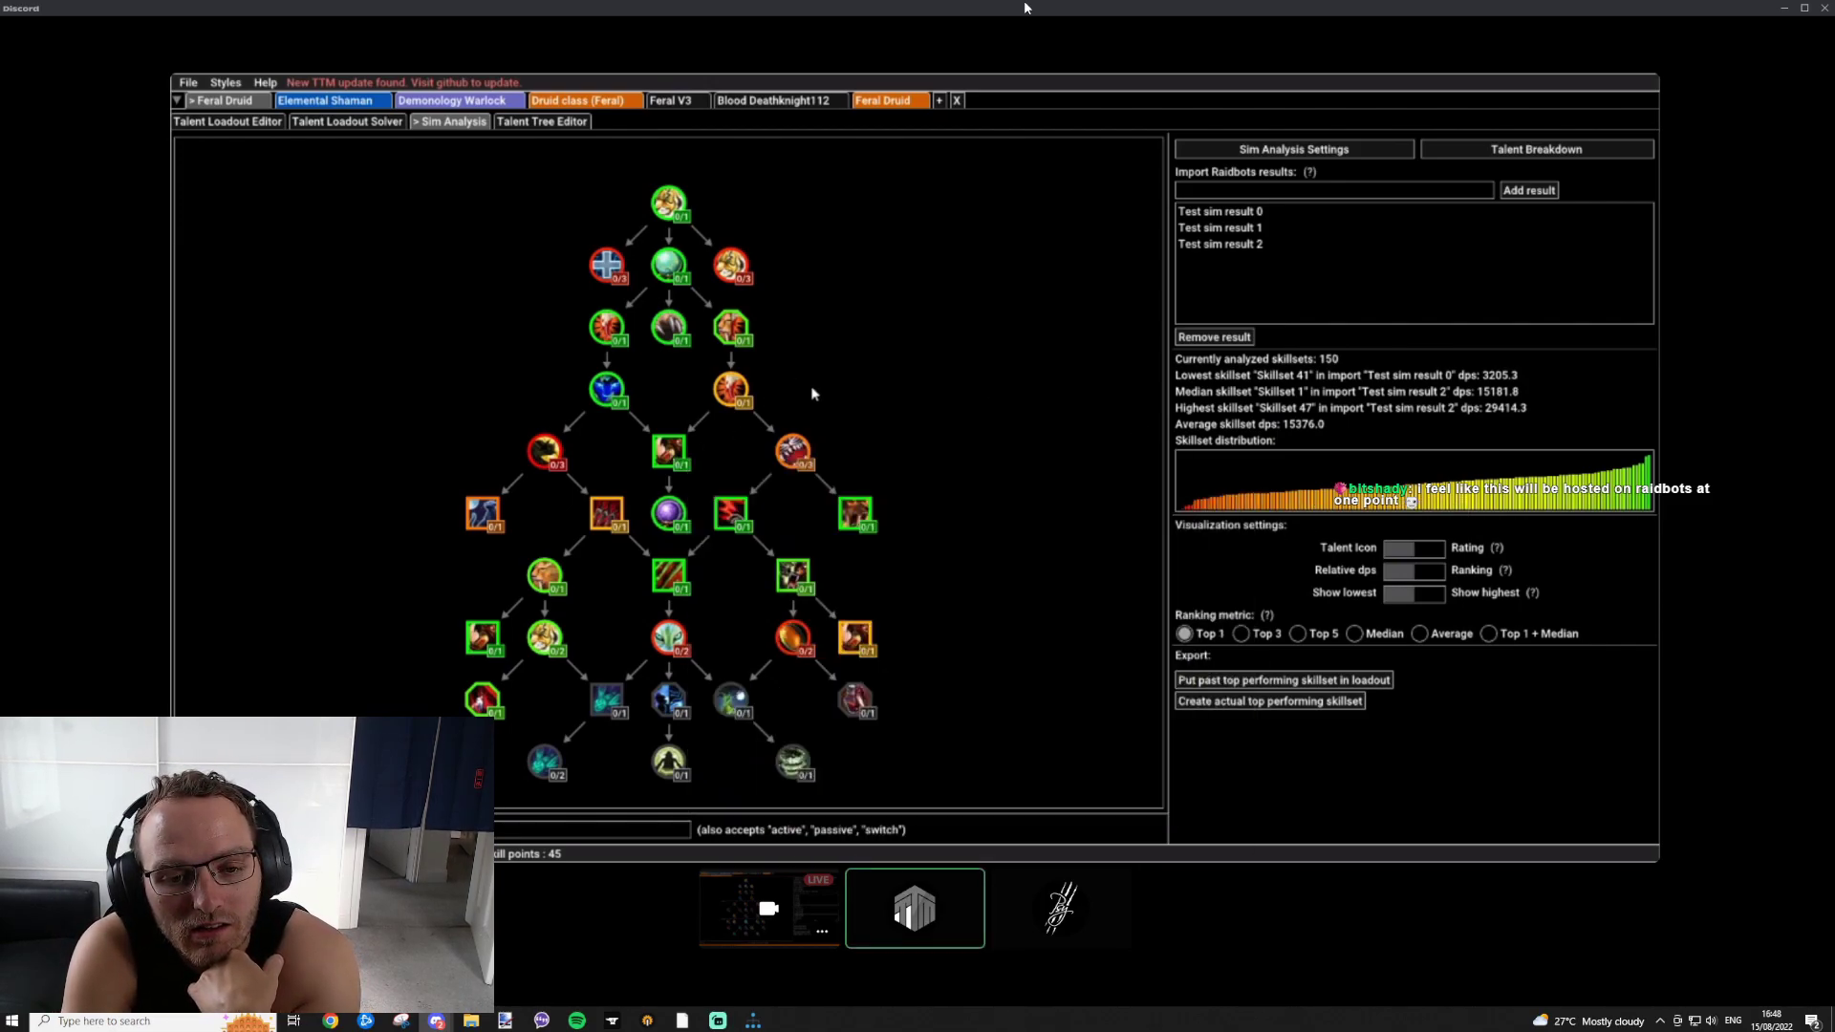
mouse_move(674, 340)
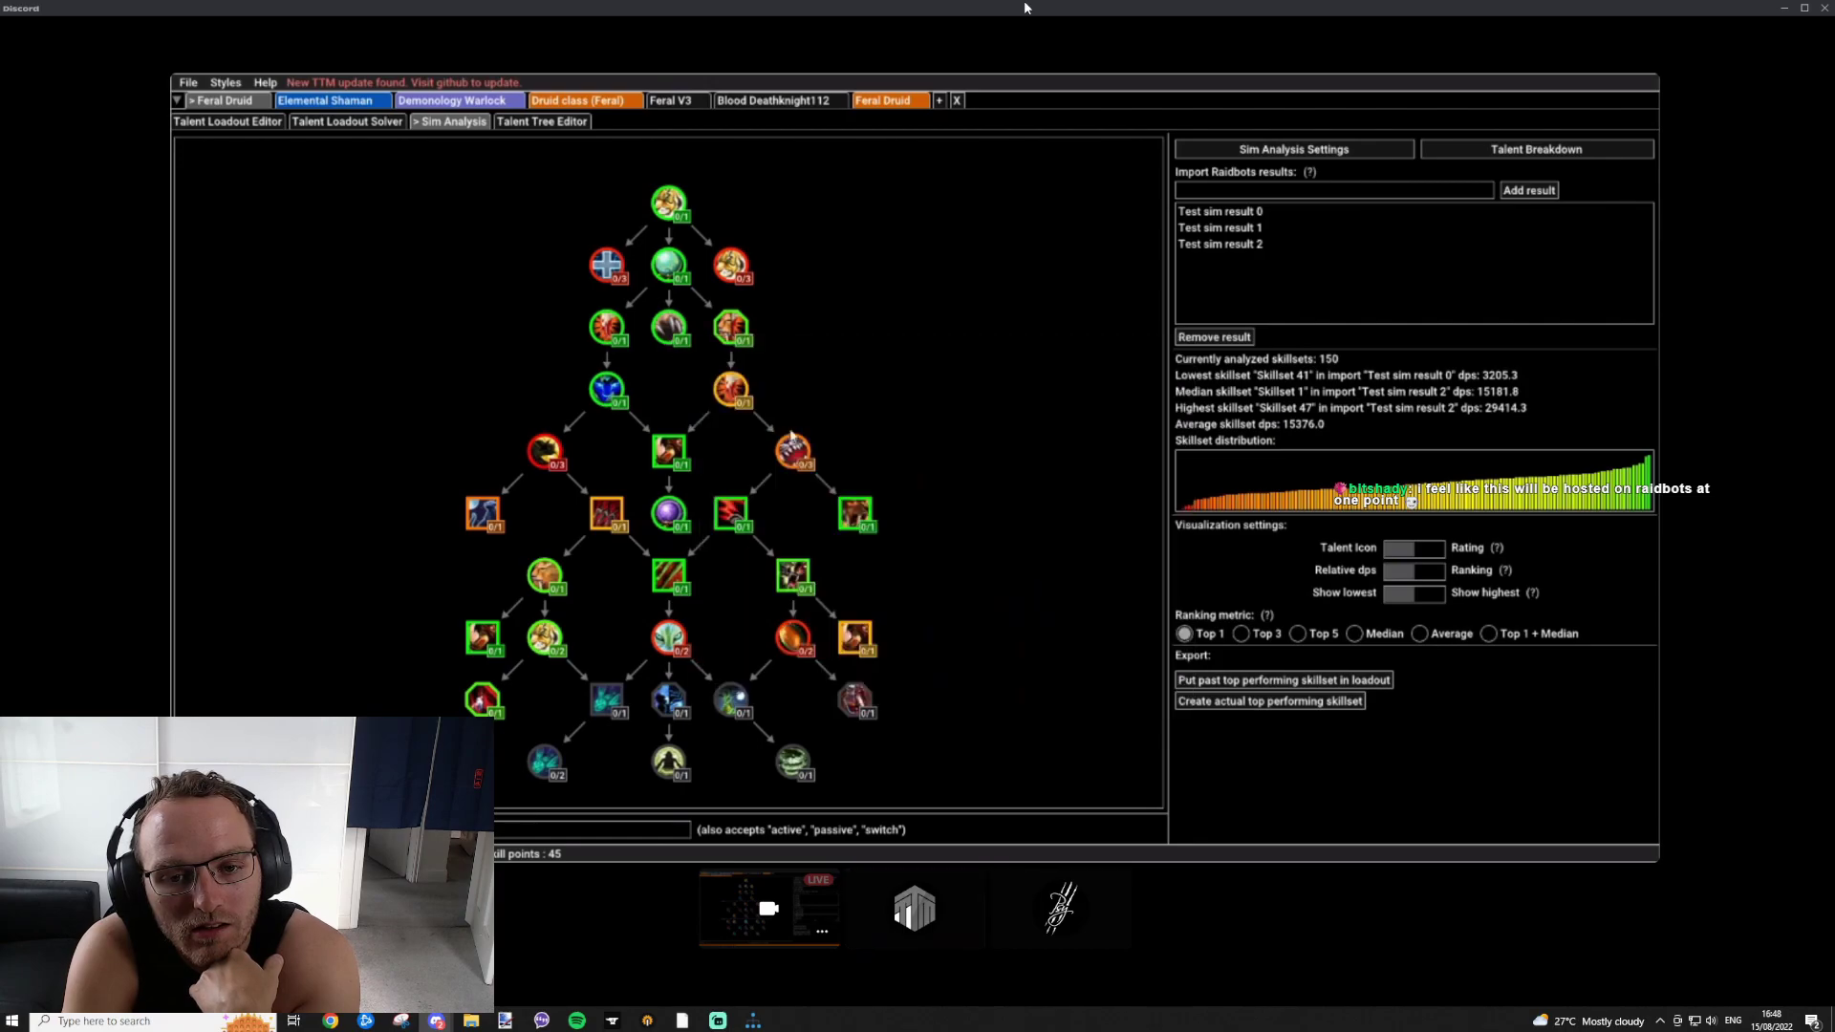
mouse_move(865, 519)
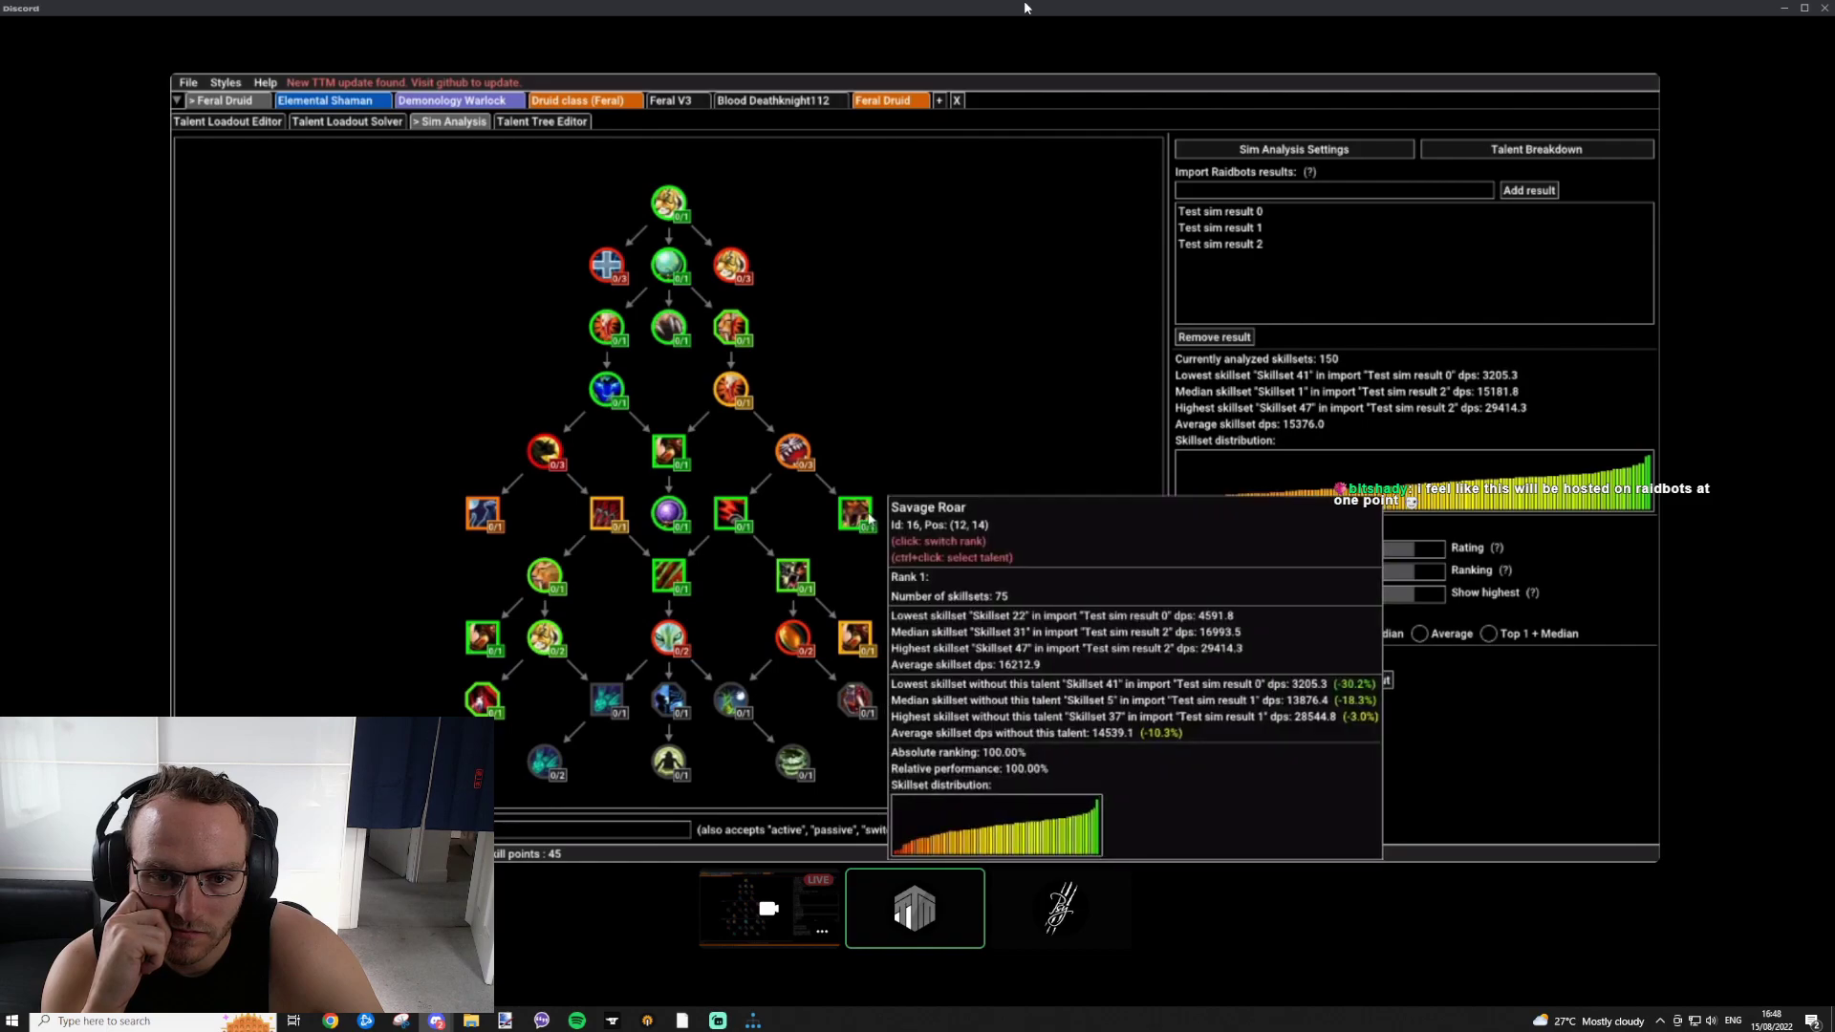
Step: Open Savage Roar's breakdown in a widened side panel, then return to Sim Analysis Settings
left_click(865, 514, "ctrl")
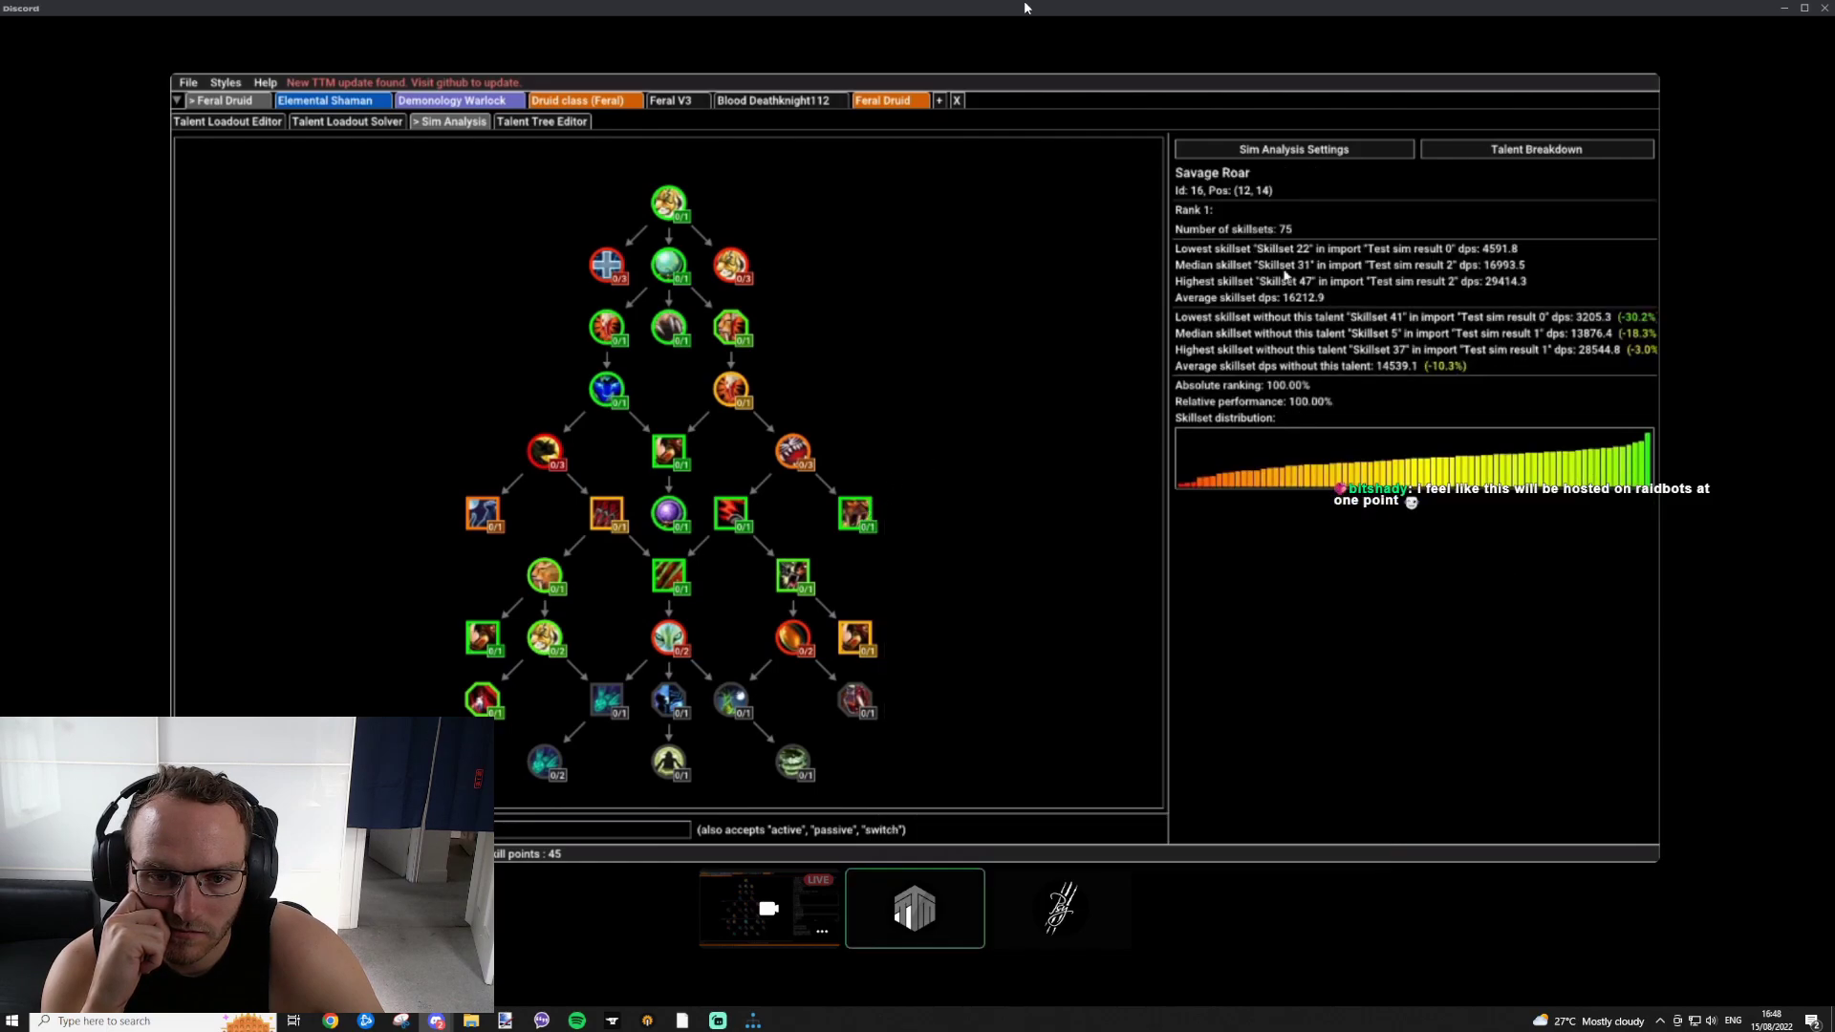
left_click_drag(1164, 587, 1041, 583)
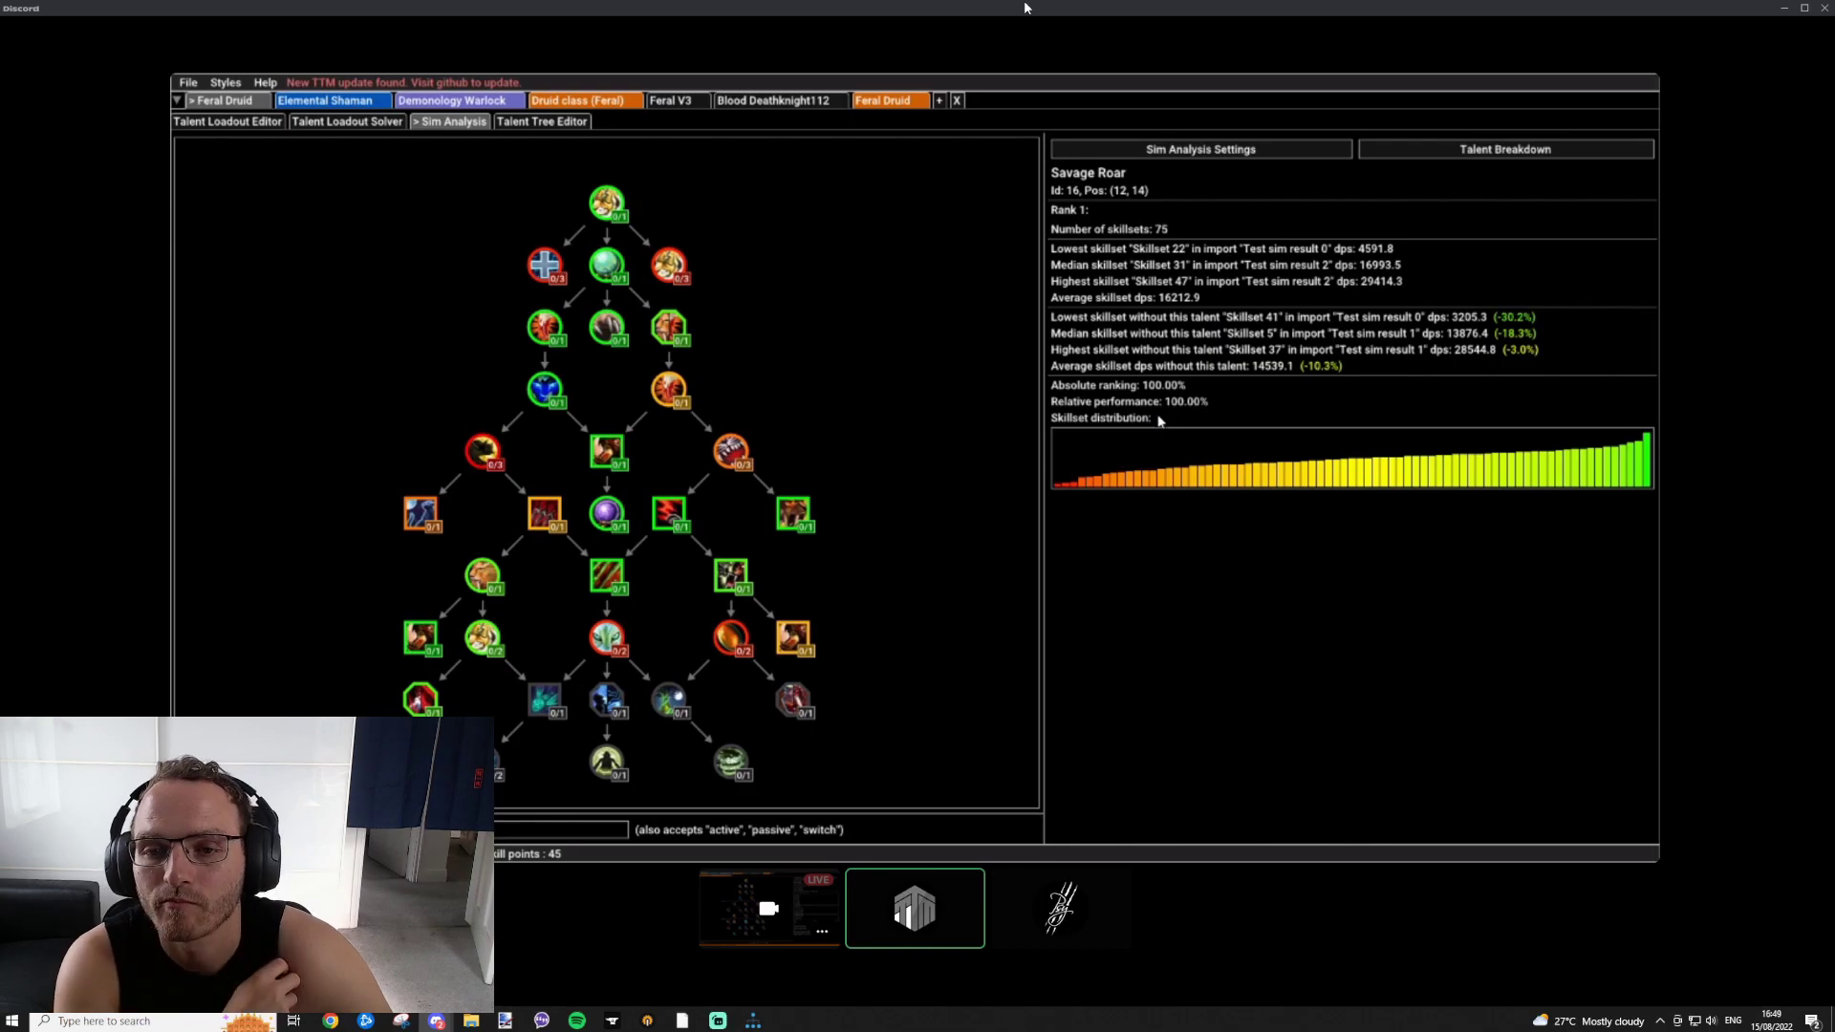
mouse_move(792, 525)
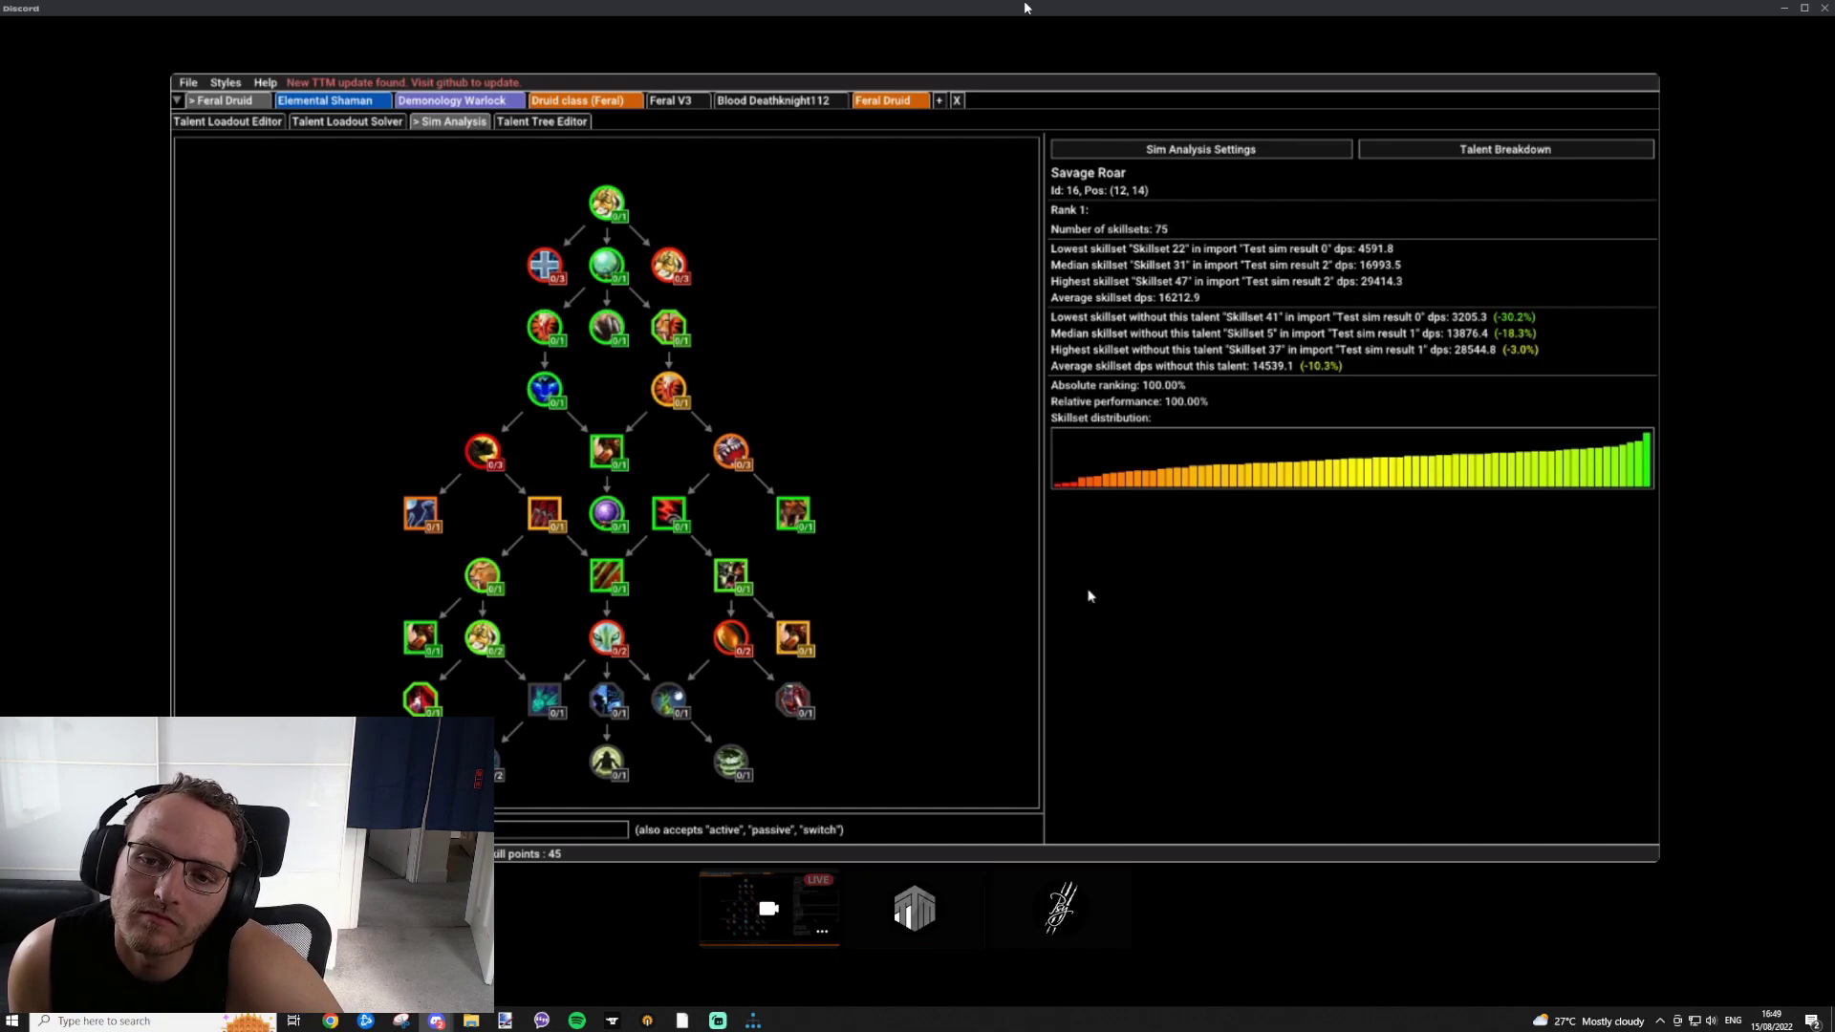
mouse_move(1609, 475)
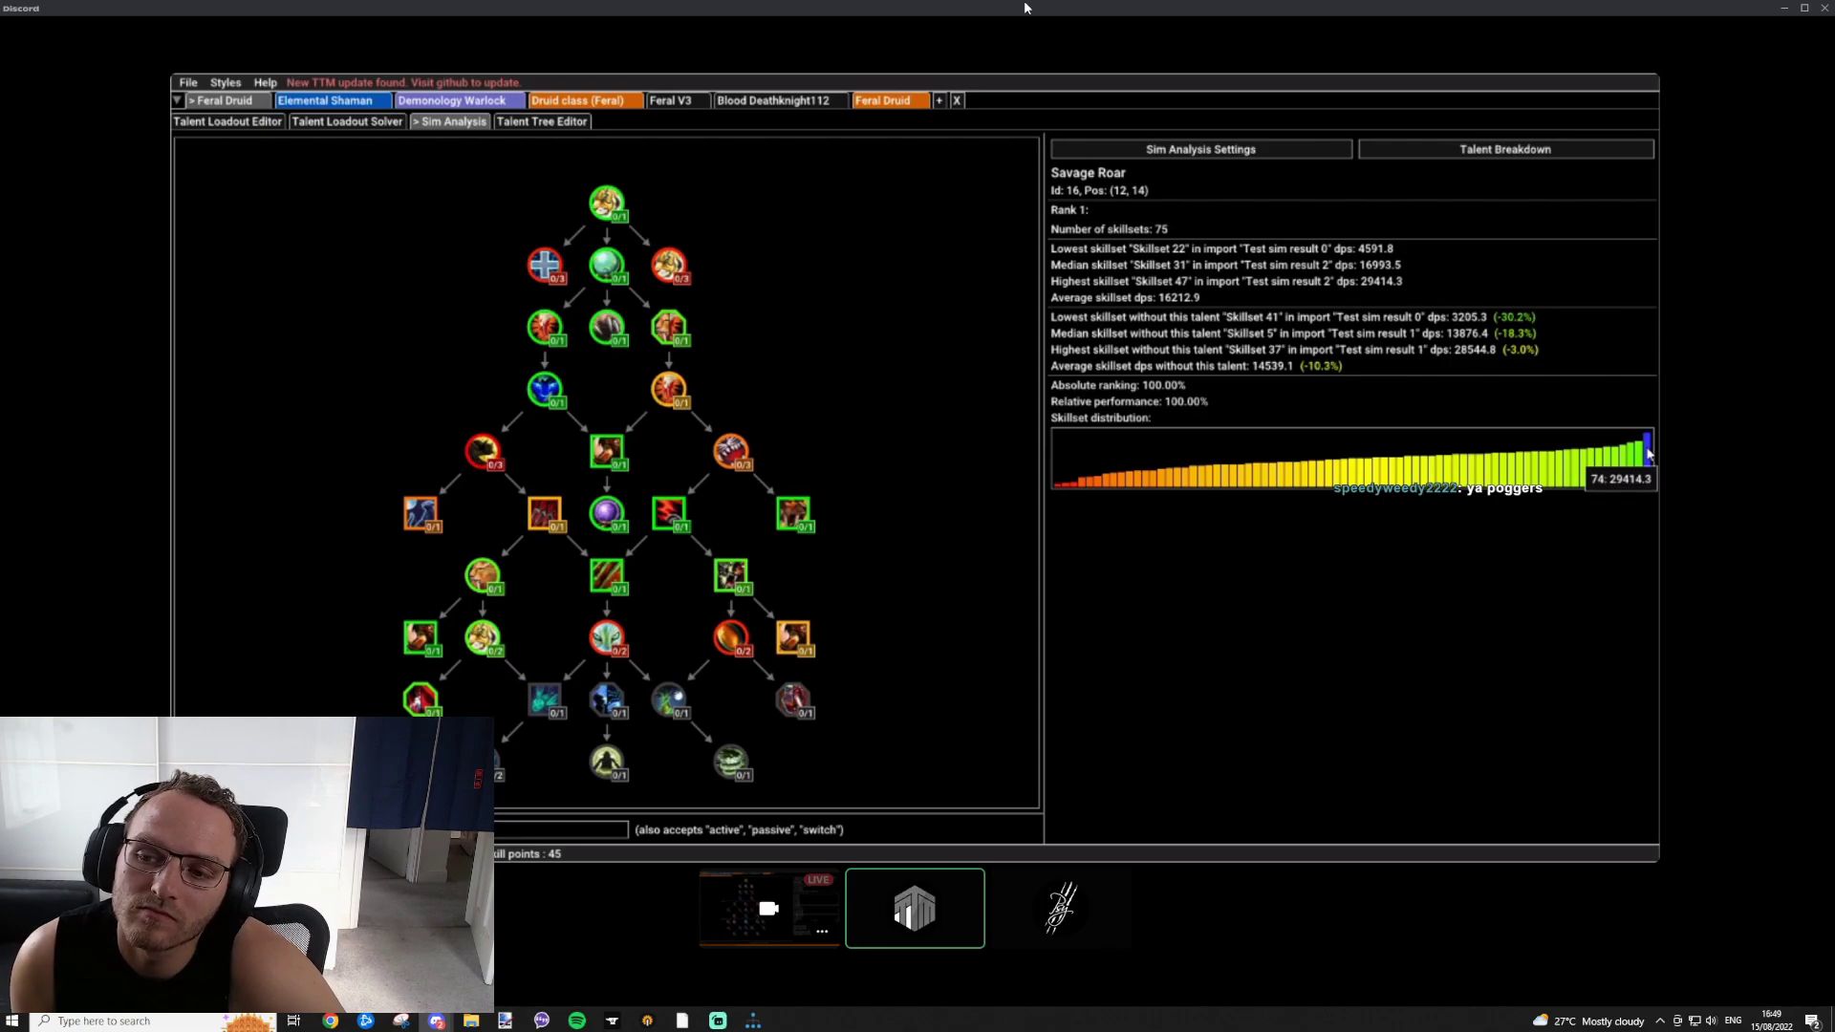
left_click(1279, 148)
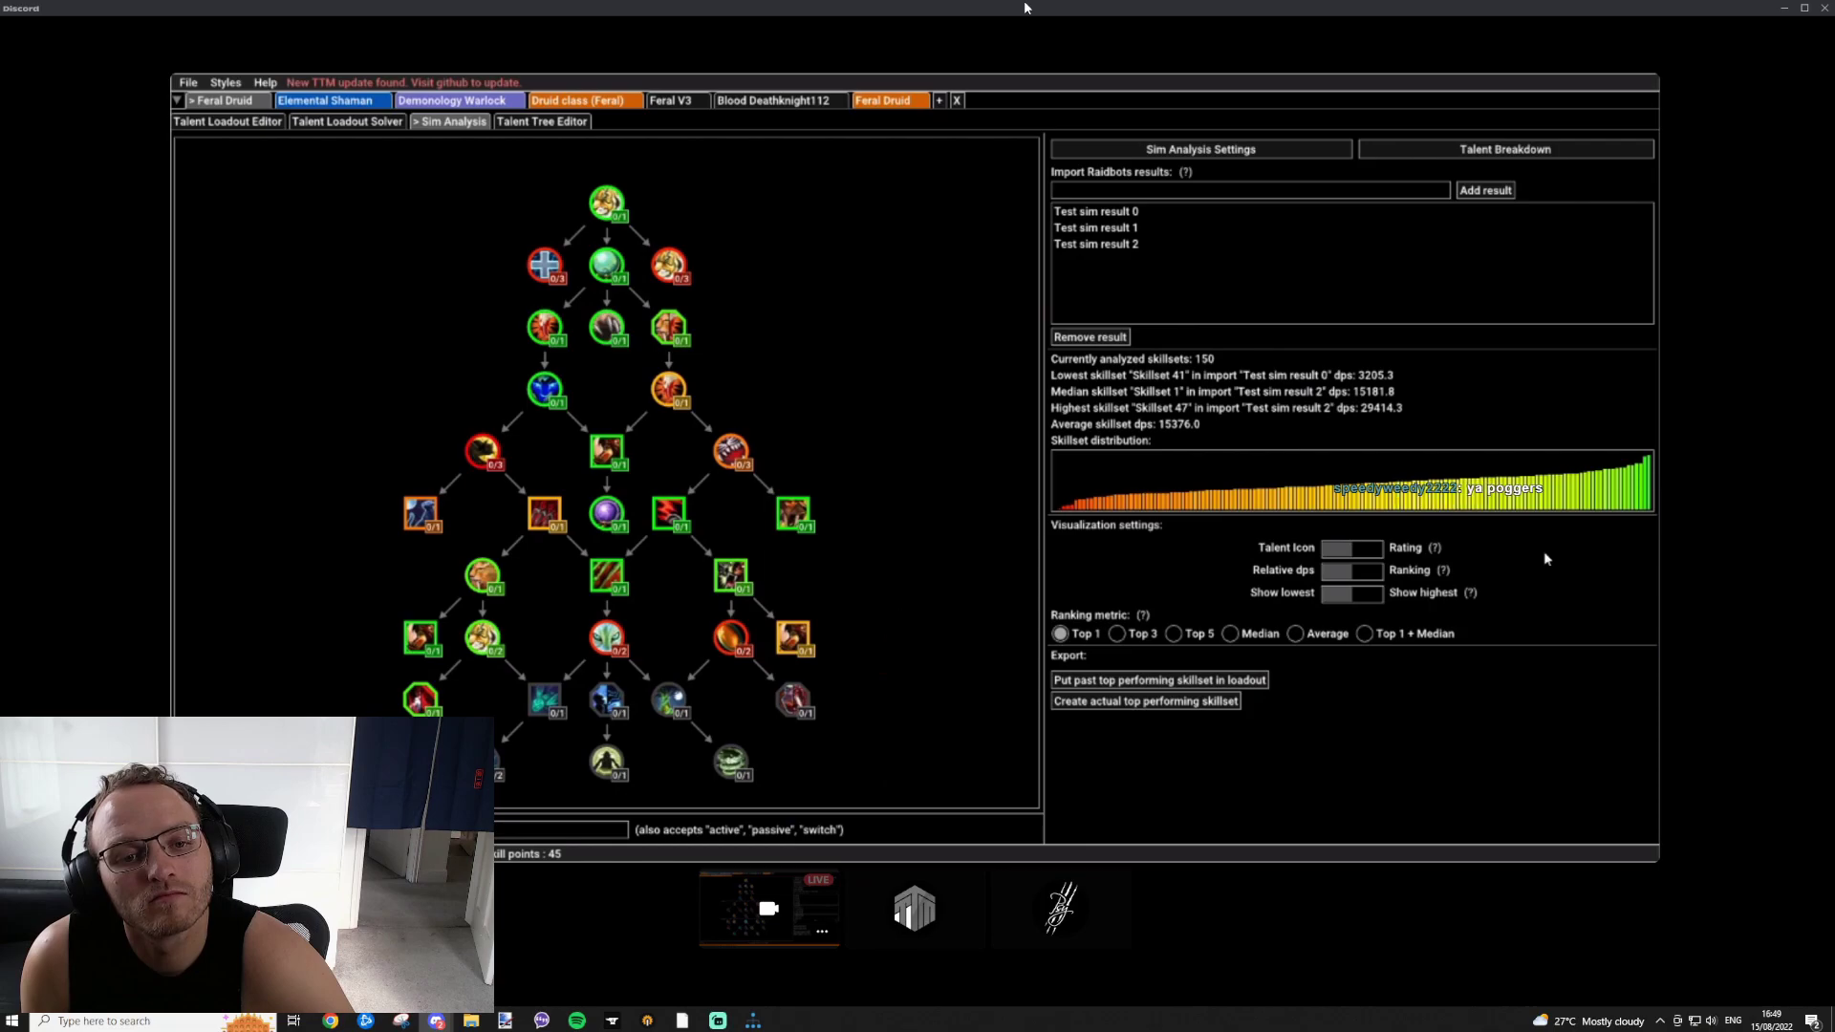
Step: Switch the Feral Druid tree from talent icons to colour-coded rating numbers
left_click(1373, 551)
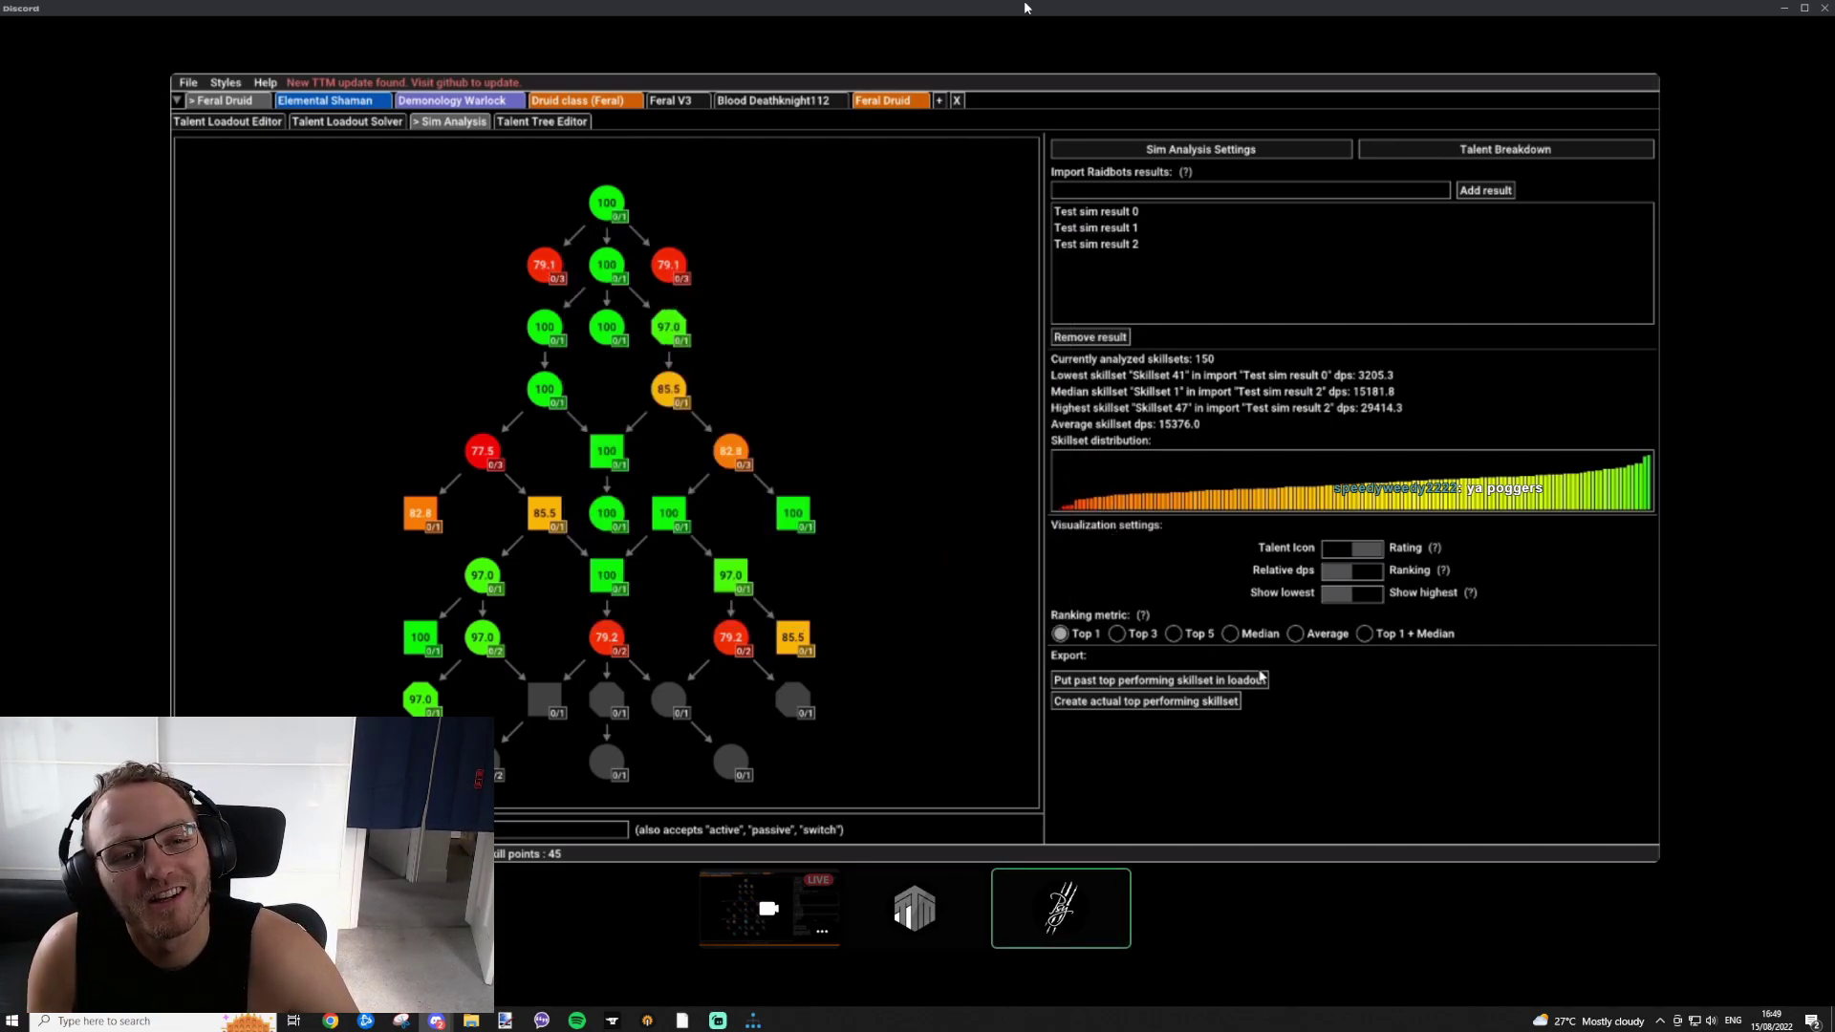
left_click(1377, 555)
left_click(1377, 555)
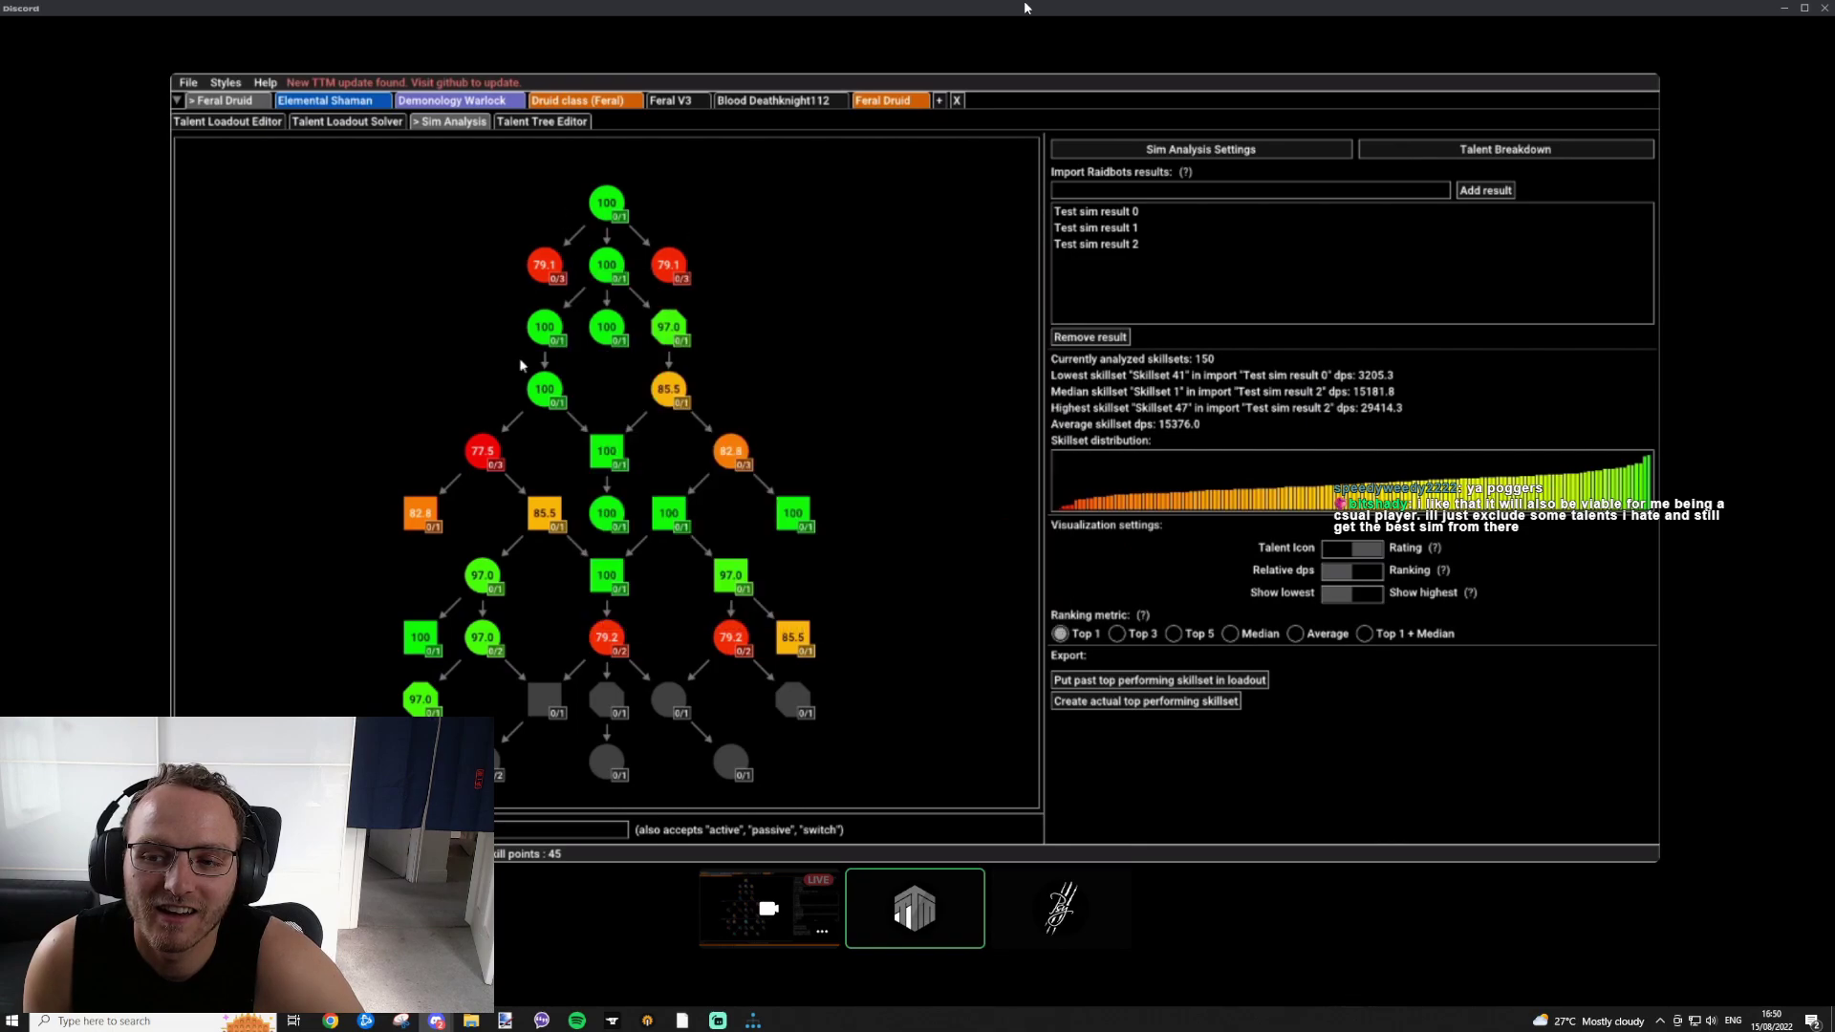
mouse_move(722, 656)
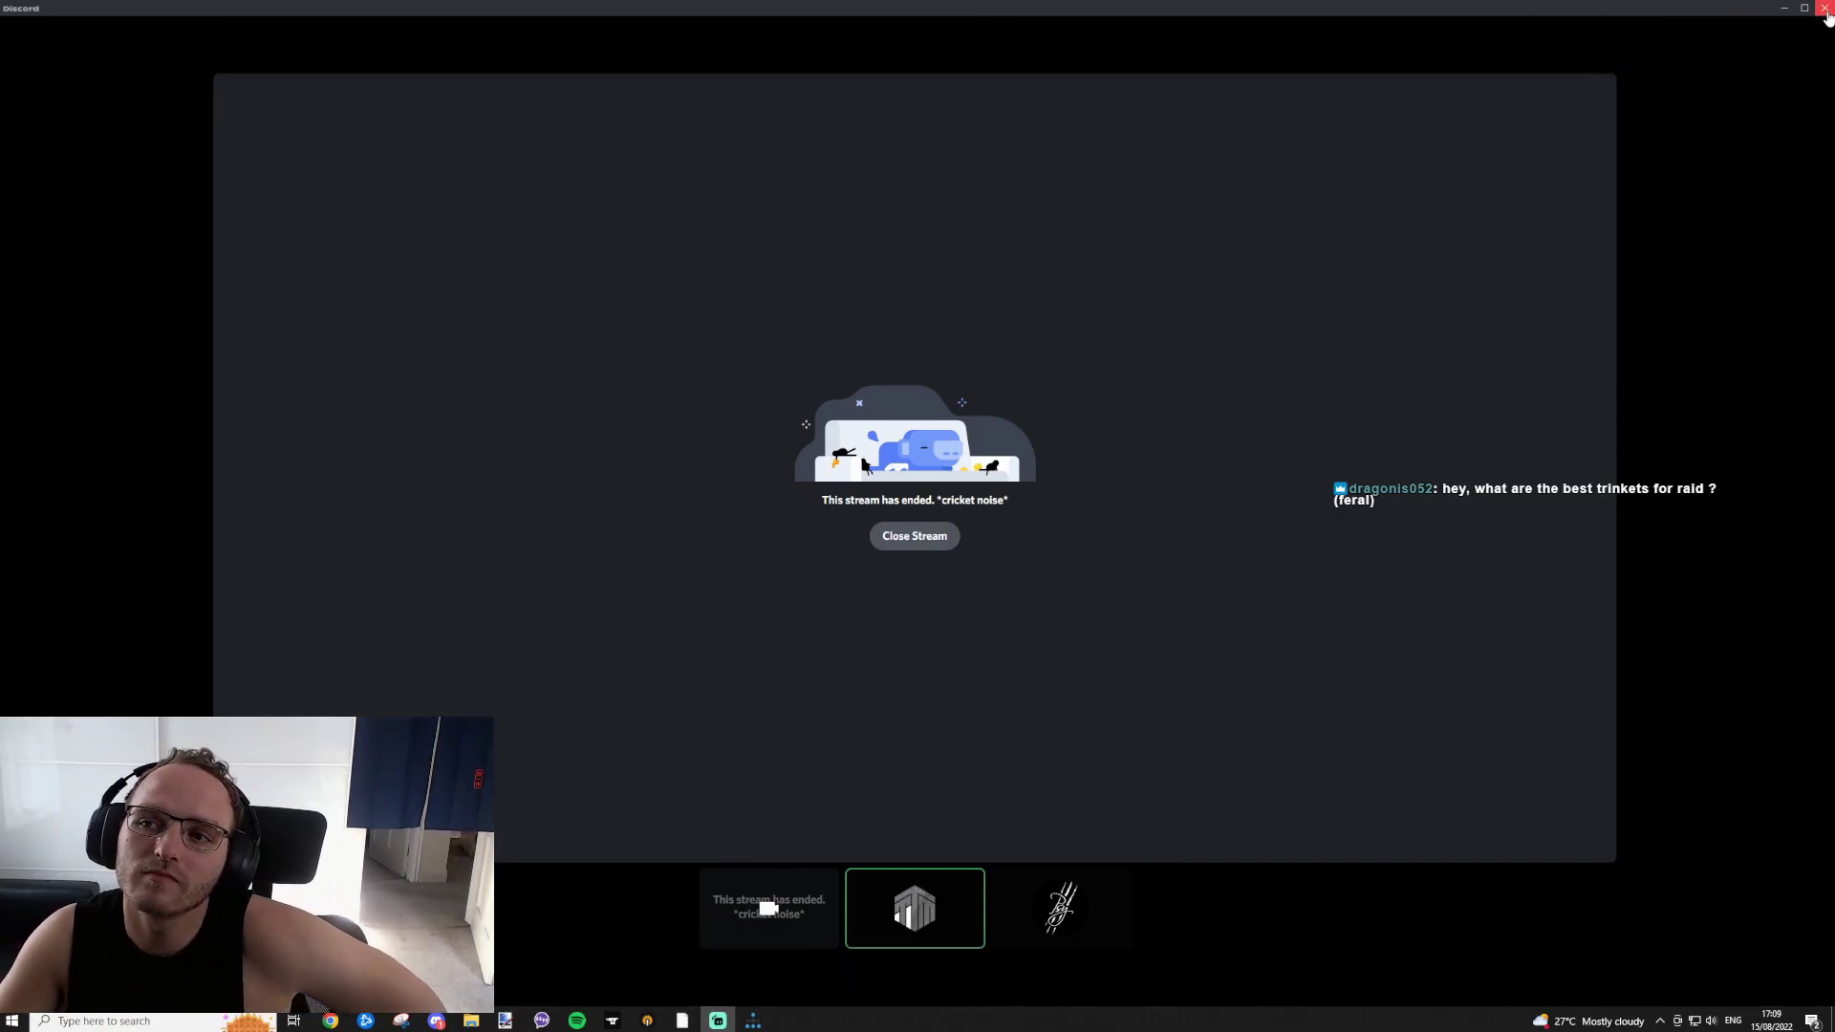
Step: Switch from the Discord stream viewer to the Battle.net launcher's World of Warcraft page
key("alt+Tab")
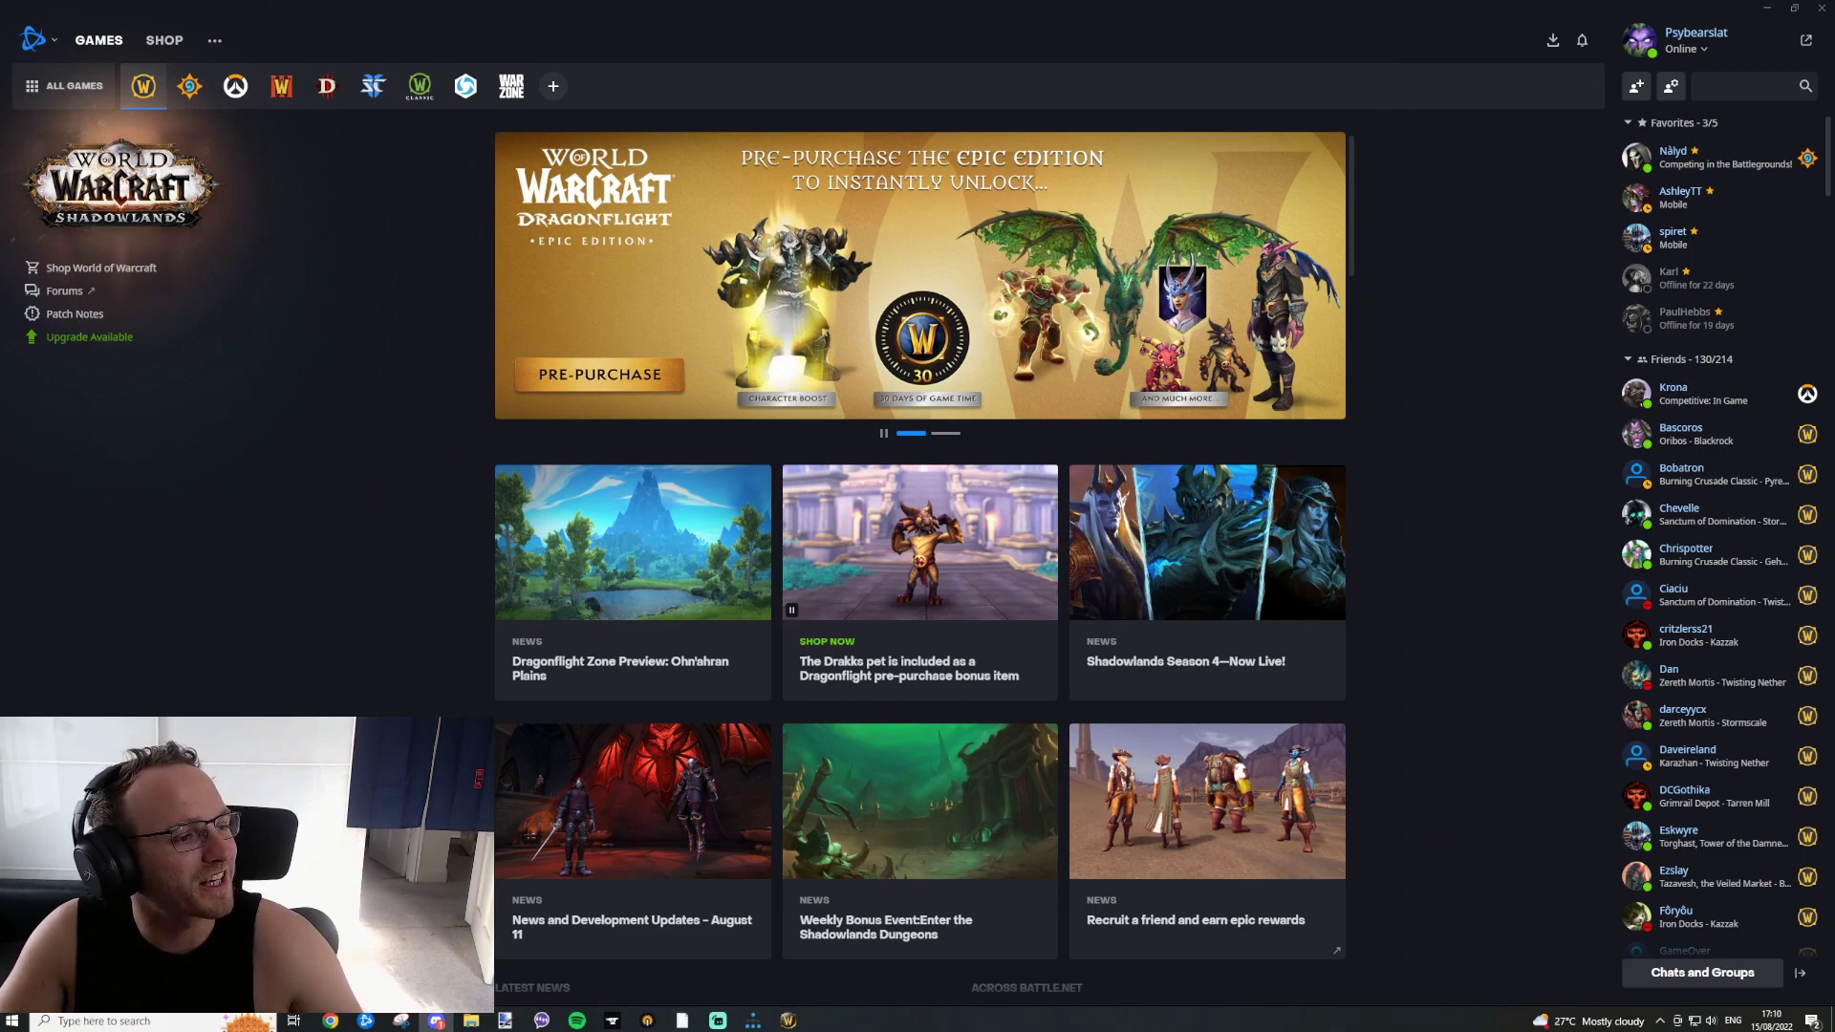
Step: Bring up World of Warcraft's character selection screen on the Sylvanas realm
left_click(794, 1020)
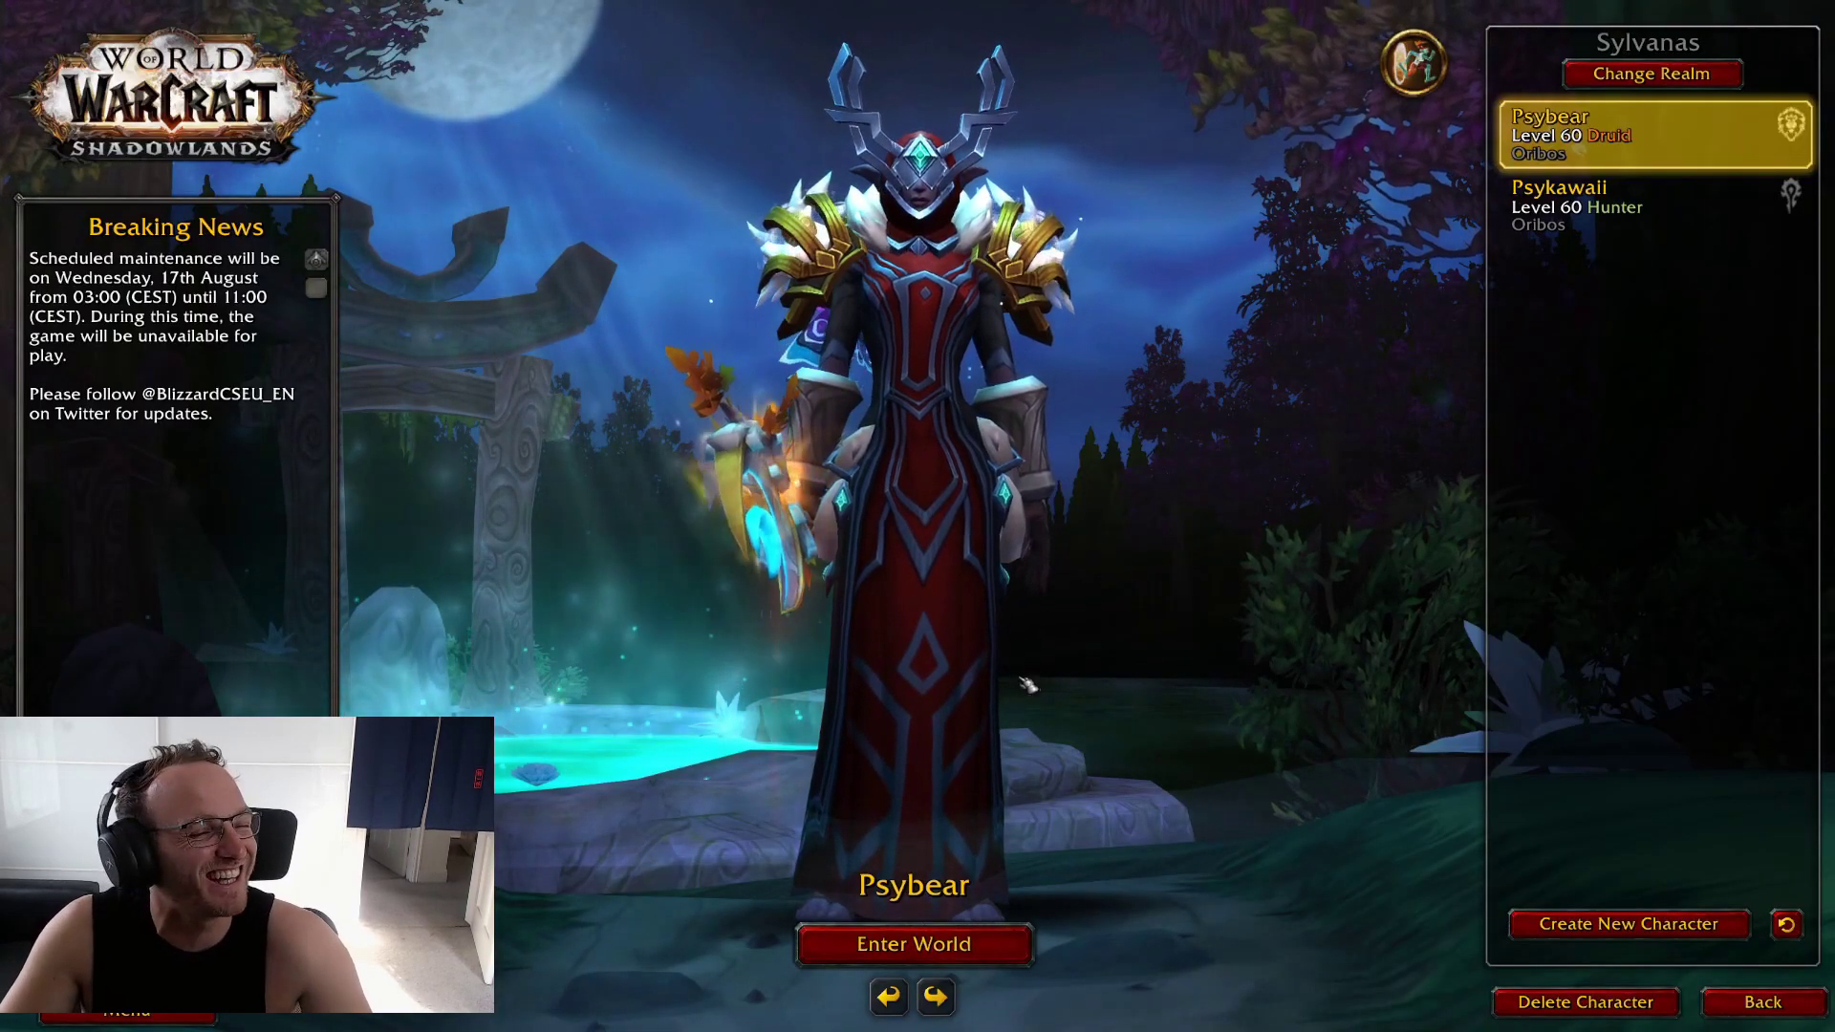